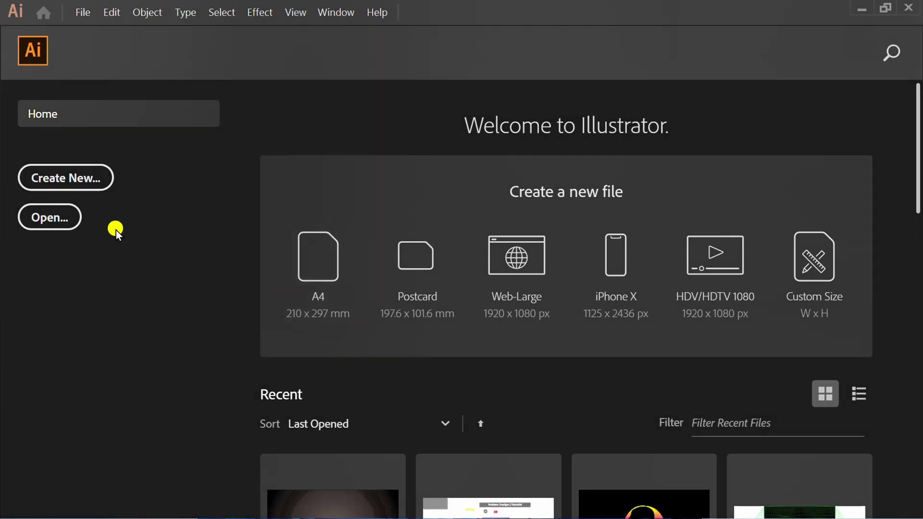
# Step: Create a new document at the default 1280 × 720 pt size from the Home screen
pyautogui.click(79, 179)
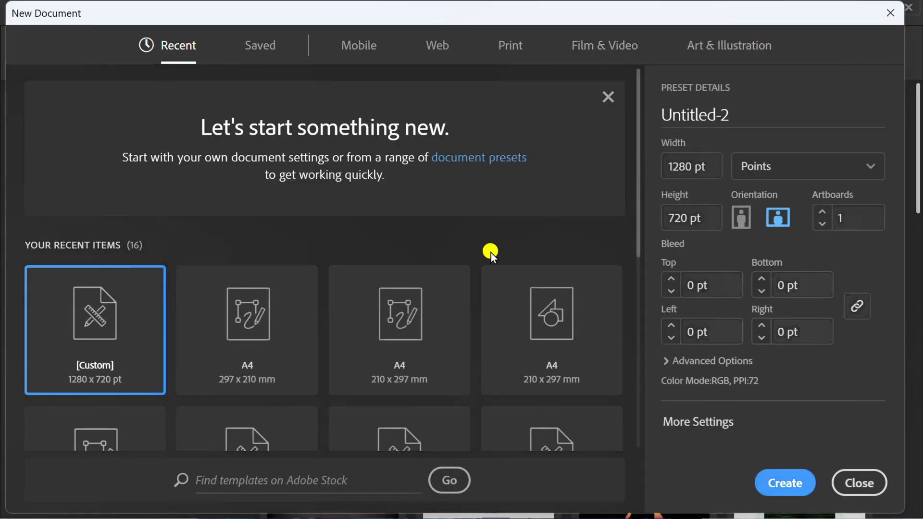
pyautogui.click(707, 166)
pyautogui.click(709, 224)
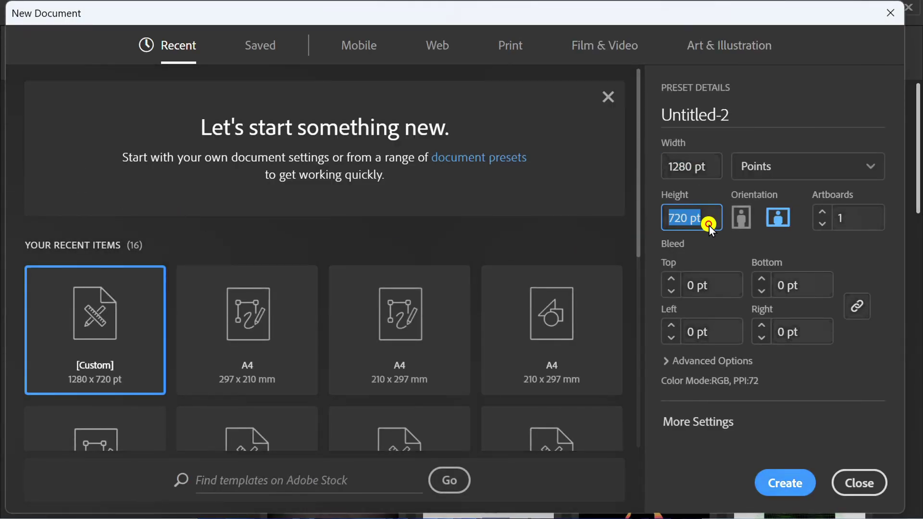
pyautogui.click(787, 483)
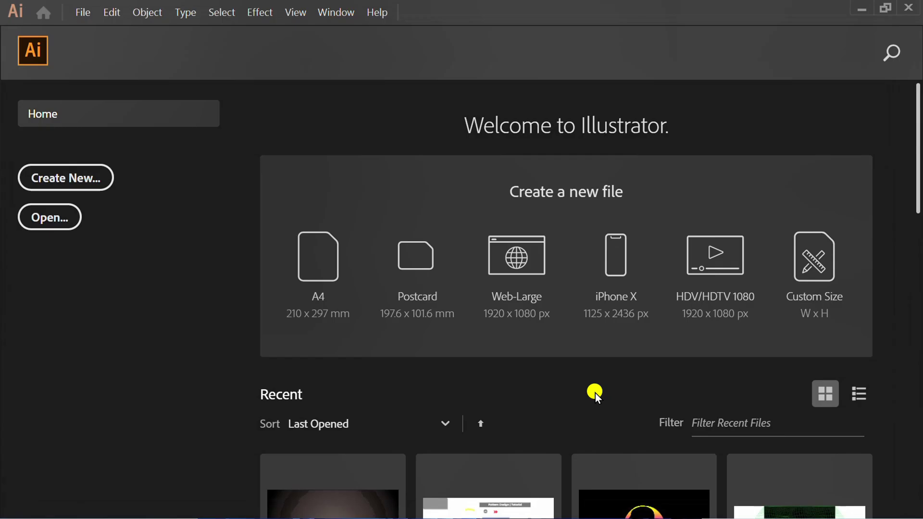
# Step: Draw a rectangle covering the whole artboard with a yellow fill and no stroke
pyautogui.press('m')
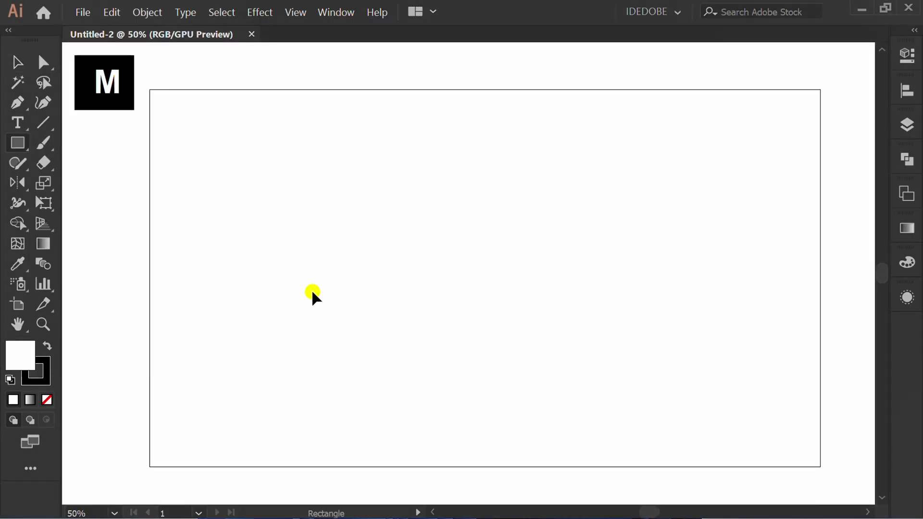
pyautogui.moveTo(149, 89); pyautogui.dragTo(821, 469)
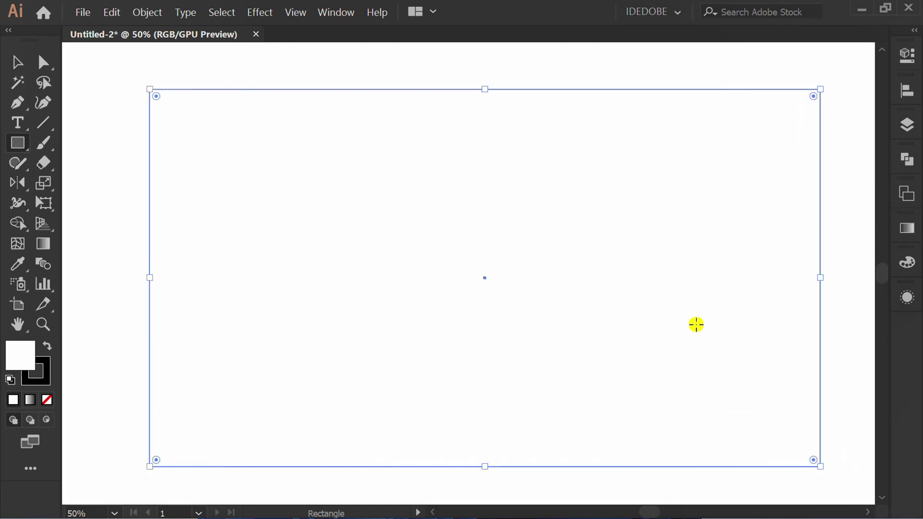
pyautogui.click(907, 54)
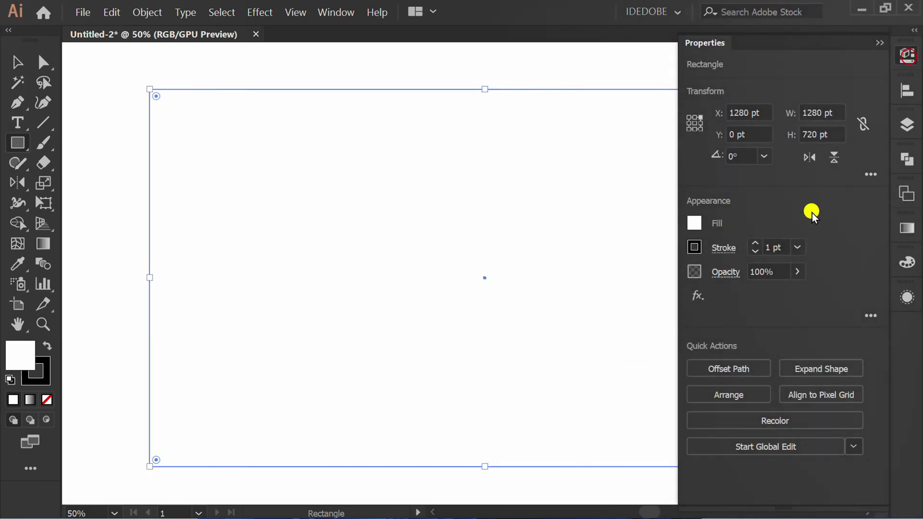
pyautogui.click(705, 226)
pyautogui.click(511, 295)
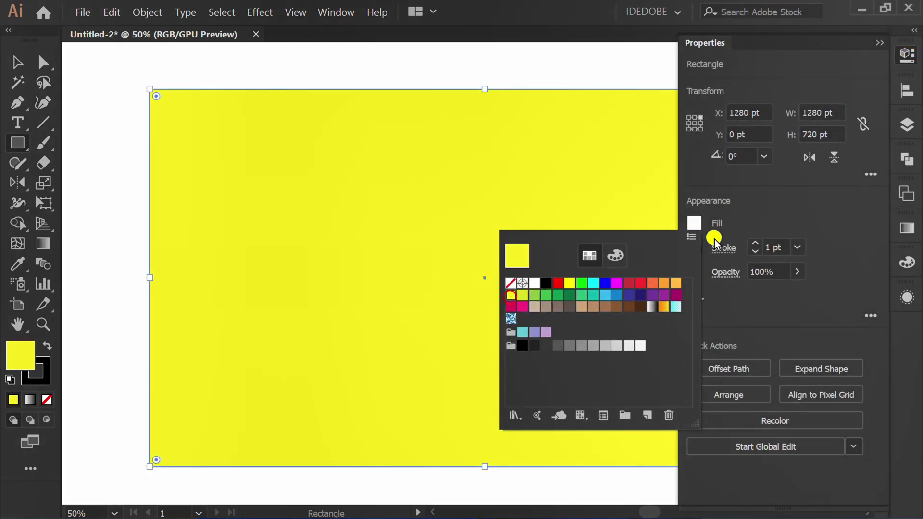
pyautogui.click(780, 201)
pyautogui.click(694, 247)
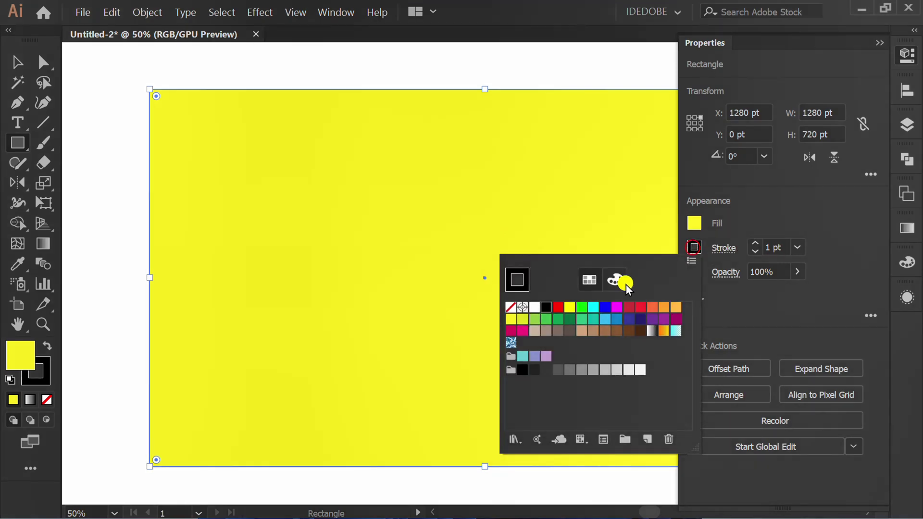
pyautogui.click(510, 307)
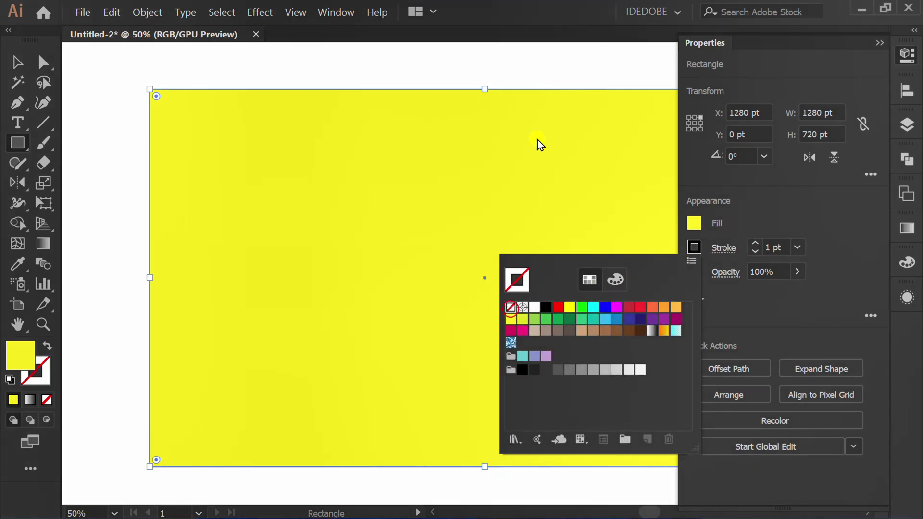
pyautogui.click(509, 61)
# Step: Copy the yellow rectangle, lock it, and paste a copy in front
pyautogui.hotkey('ctrl', 'c')
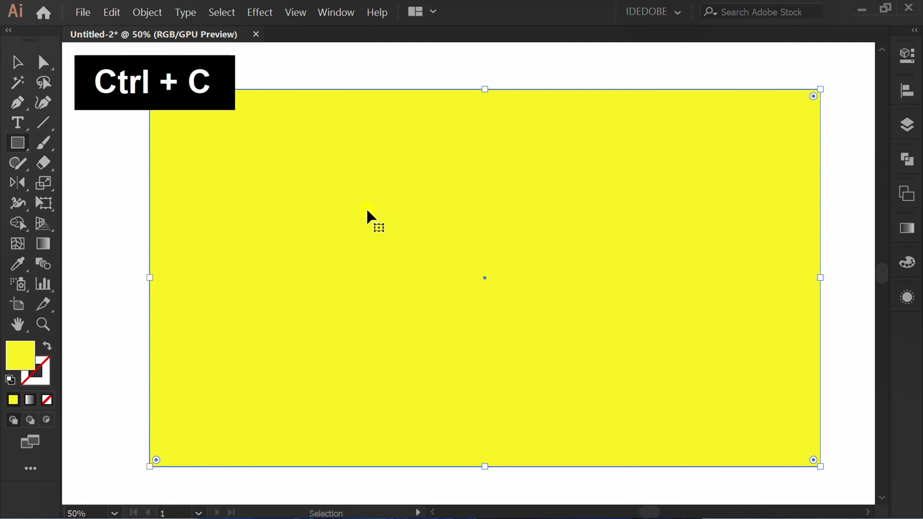
pyautogui.click(145, 12)
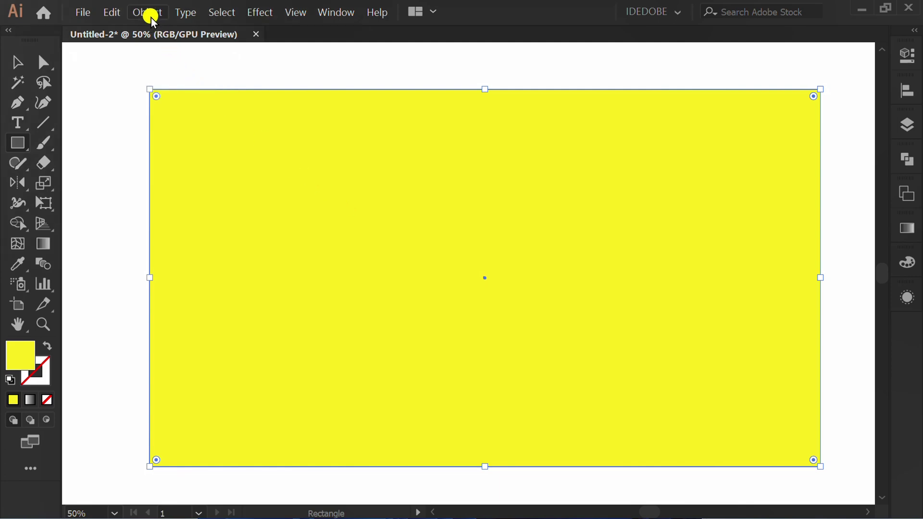
pyautogui.moveTo(245, 106)
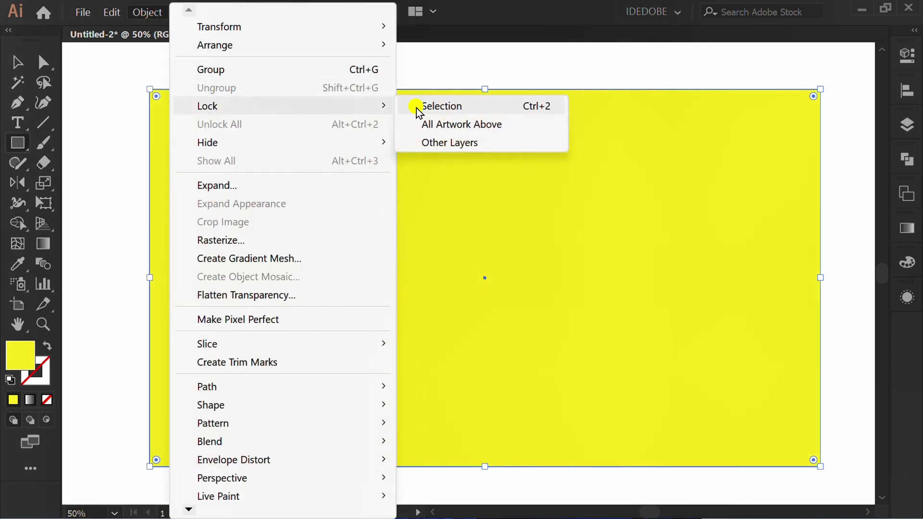
pyautogui.click(485, 105)
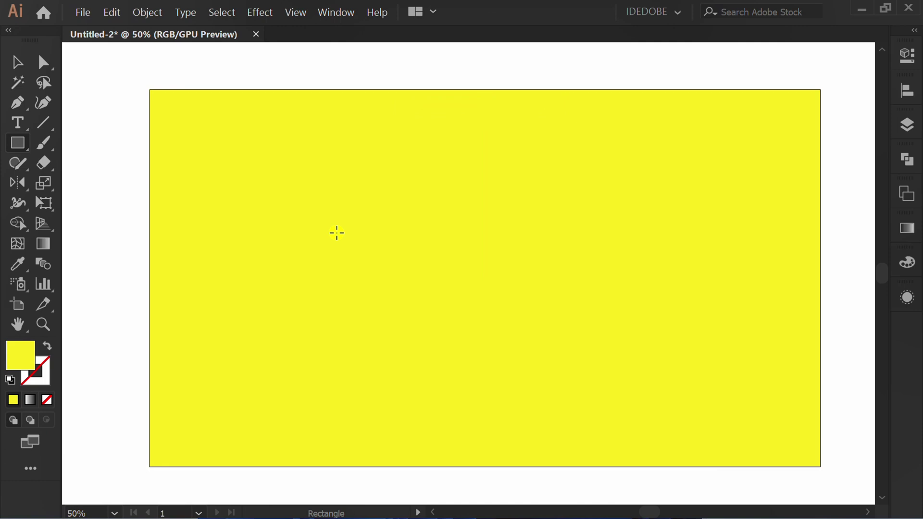
pyautogui.hotkey('ctrl', 'f')
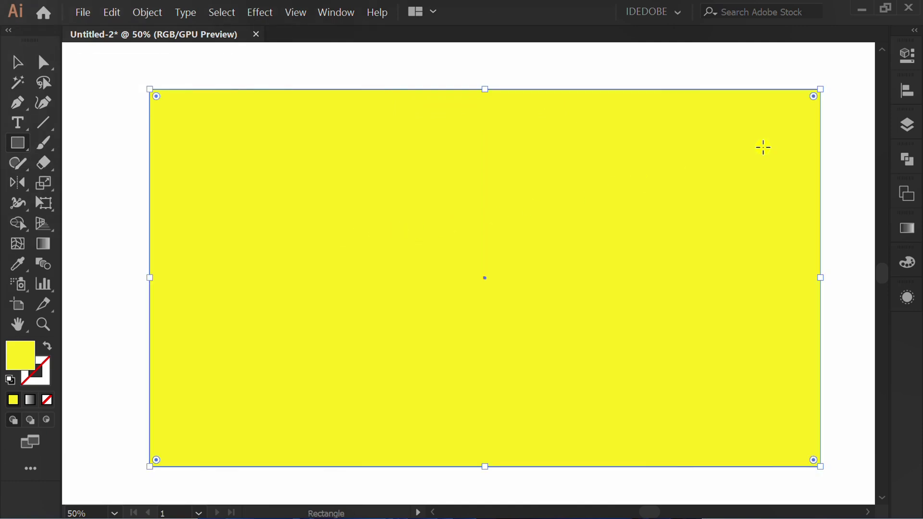
# Step: Fill the front copy of the rectangle with white
pyautogui.click(907, 56)
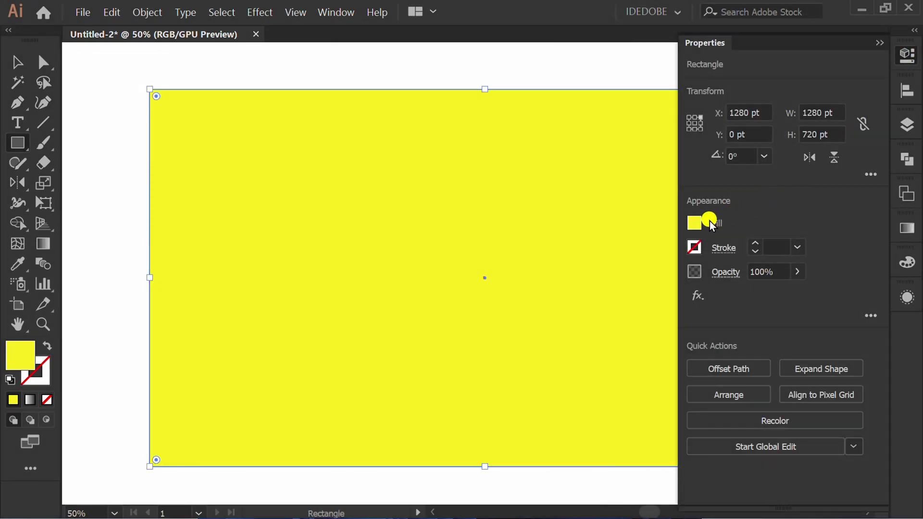
pyautogui.click(699, 224)
pyautogui.click(532, 288)
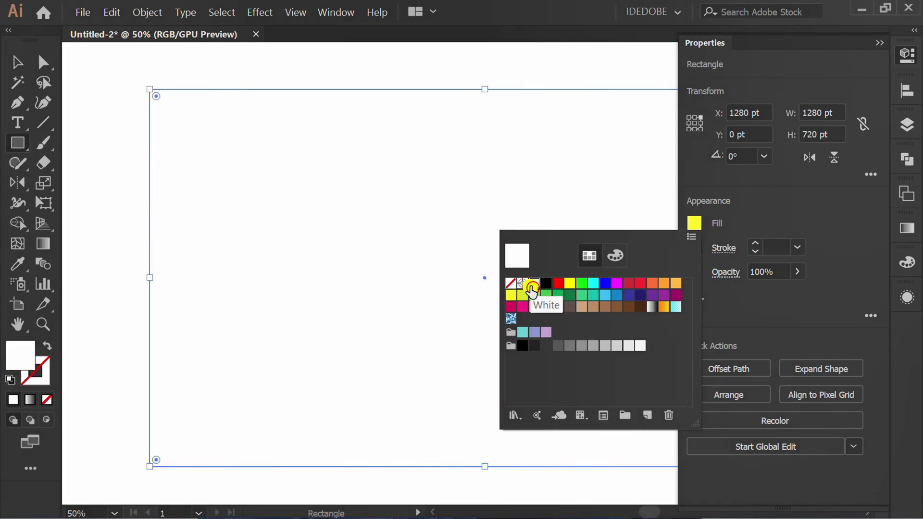
pyautogui.click(93, 266)
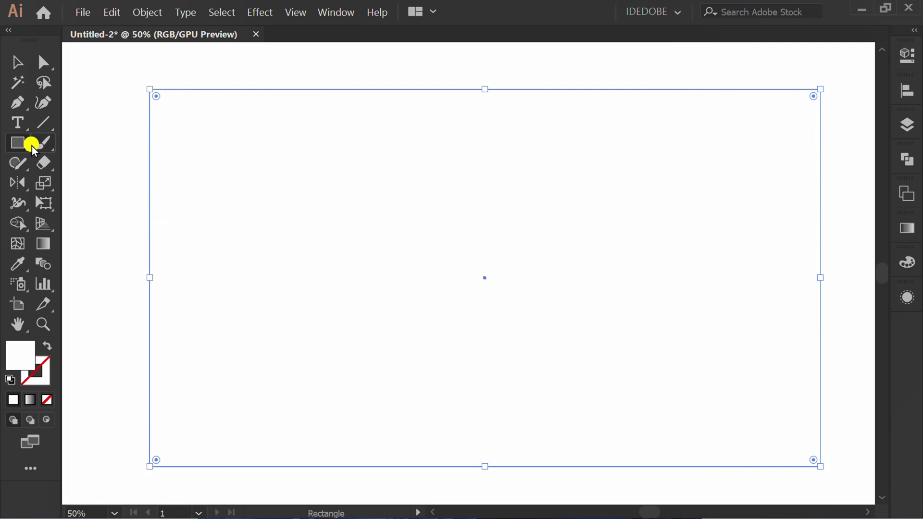
# Step: Place a text object on the sheet and set its font size to 230 pt
pyautogui.click(18, 122)
pyautogui.click(89, 129)
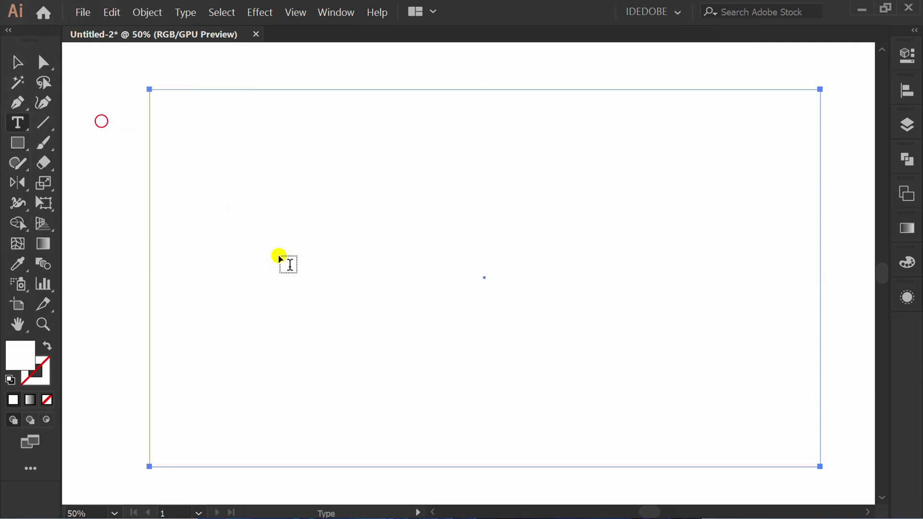
pyautogui.click(347, 268)
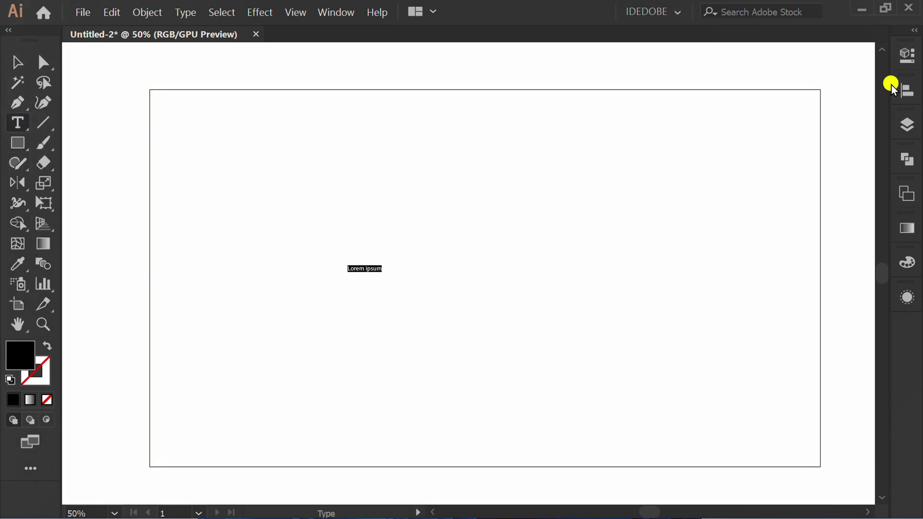
pyautogui.click(907, 55)
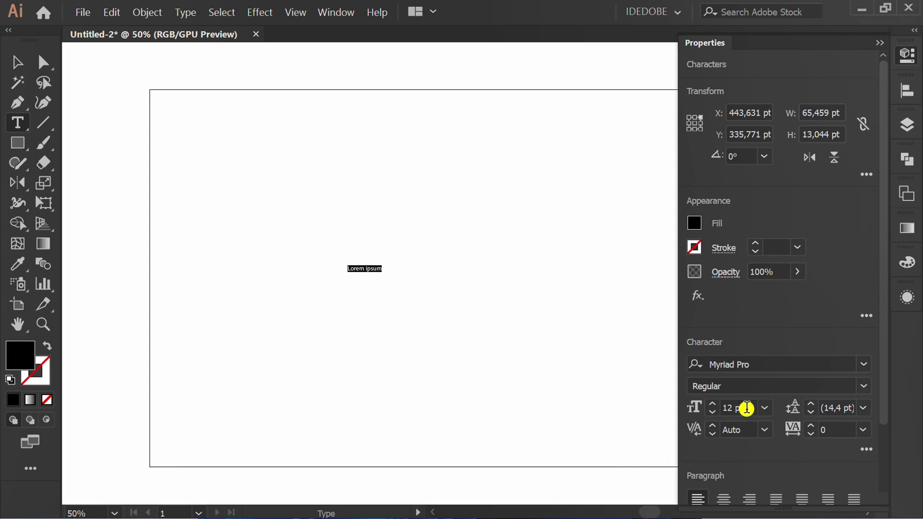
pyautogui.click(747, 408)
pyautogui.write('230')
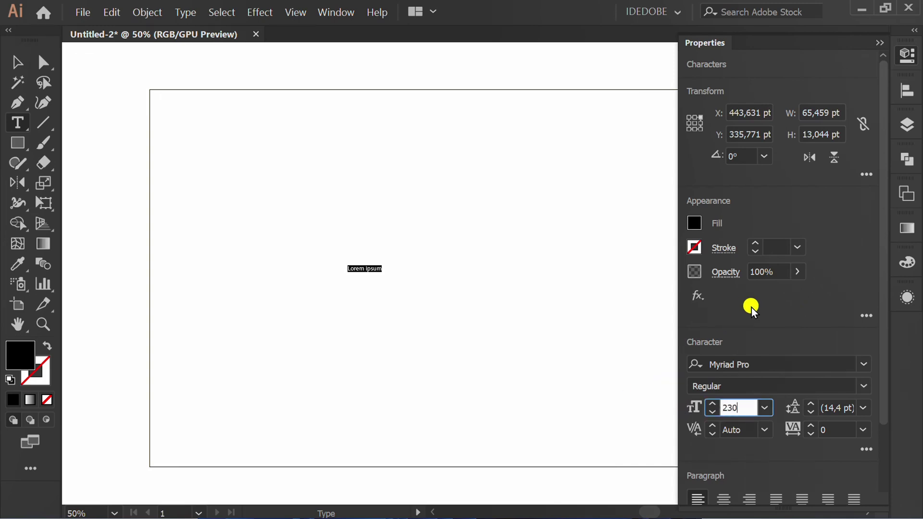
pyautogui.click(766, 309)
# Step: Set the font to Montserrat ExtraBold and type the word CUTOUT
pyautogui.click(785, 365)
pyautogui.write('M')
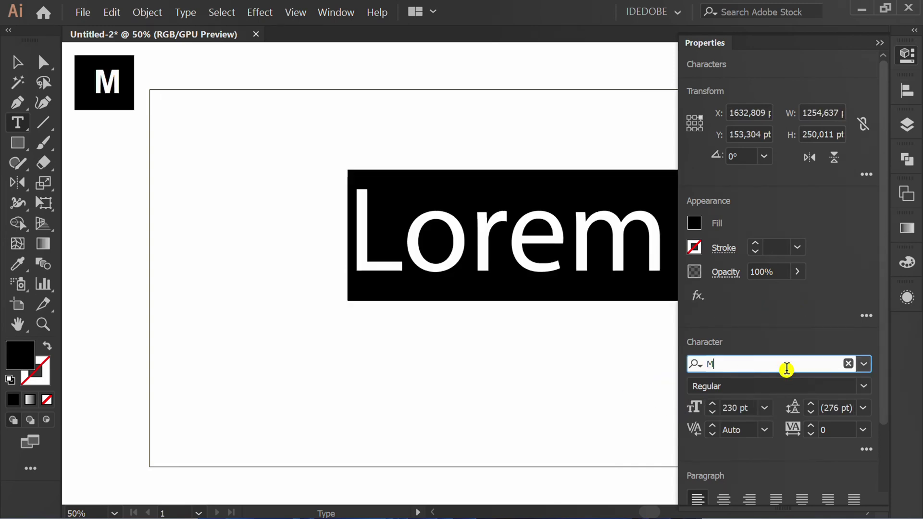
pyautogui.write('ON')
pyautogui.scroll(-2, 744, 493)
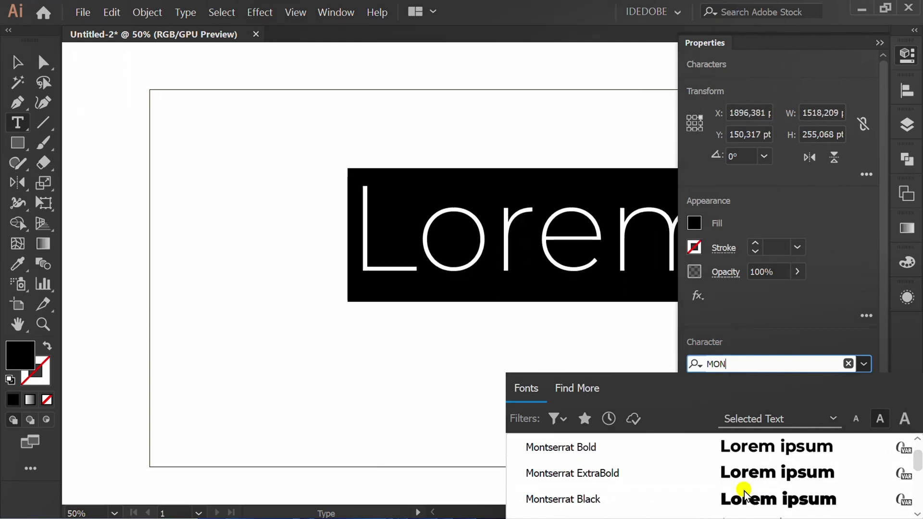
pyautogui.click(762, 474)
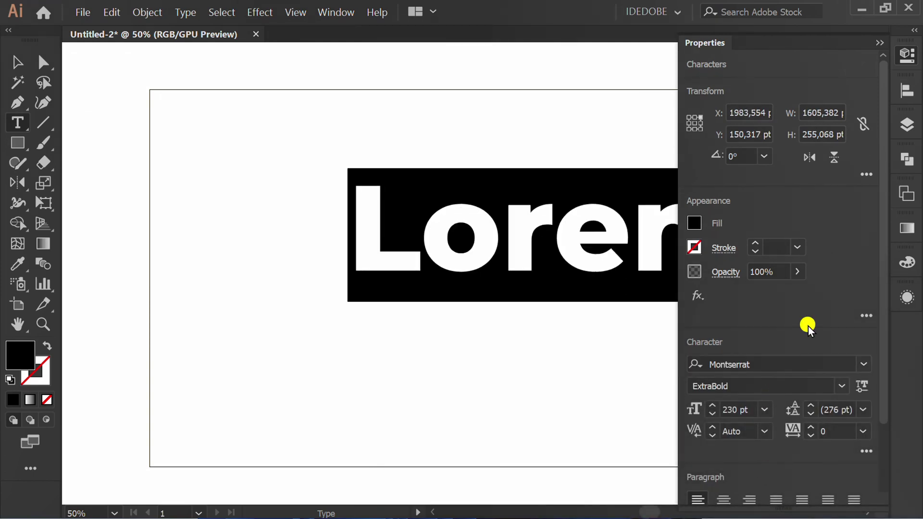
pyautogui.click(879, 42)
pyautogui.write('CU')
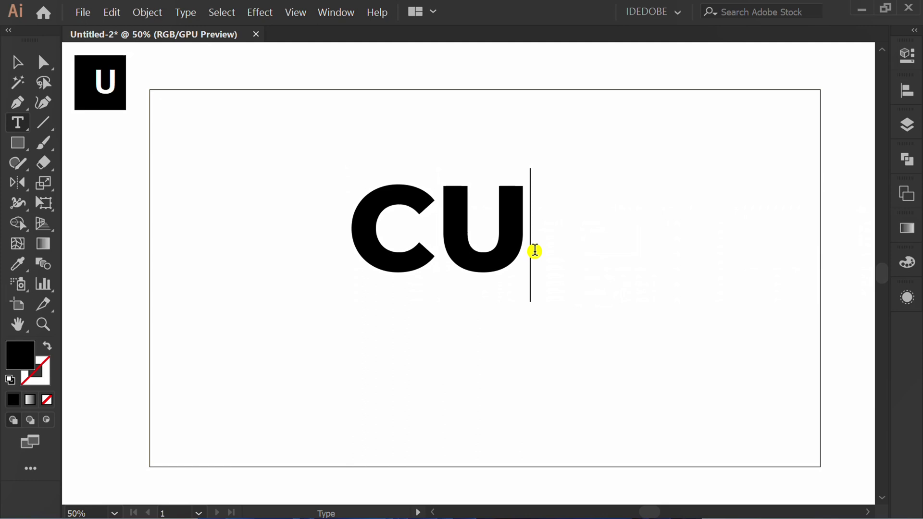
pyautogui.write('TOUT')
pyautogui.press('Escape')
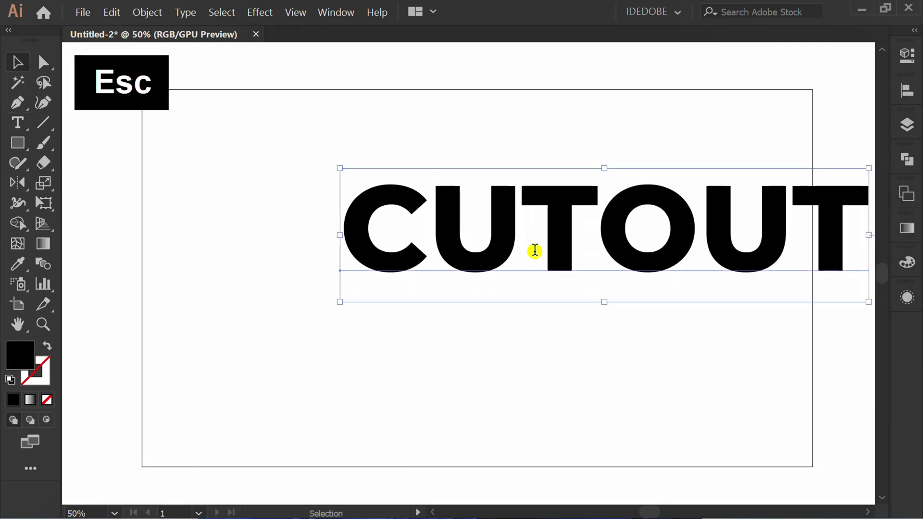
# Step: Centre CUTOUT on the artboard and add a mirrored copy below its baseline
pyautogui.click(906, 88)
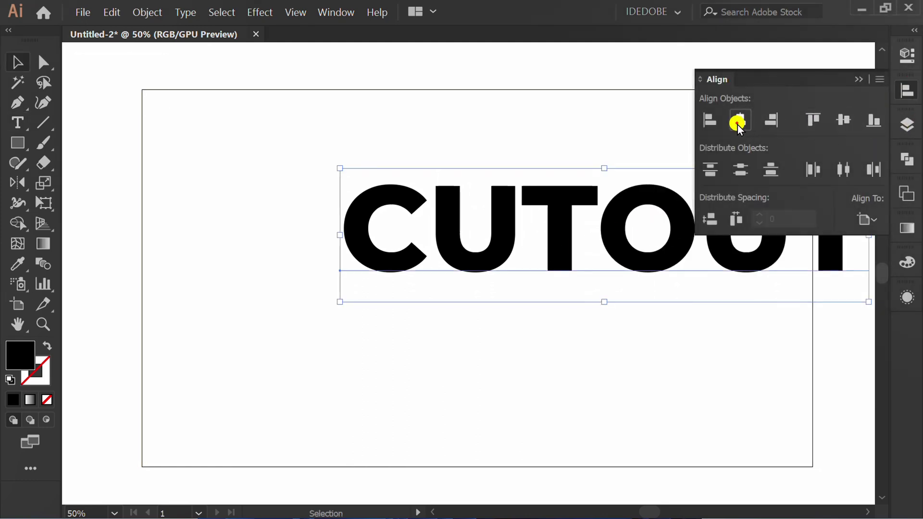
pyautogui.click(739, 122)
pyautogui.click(843, 121)
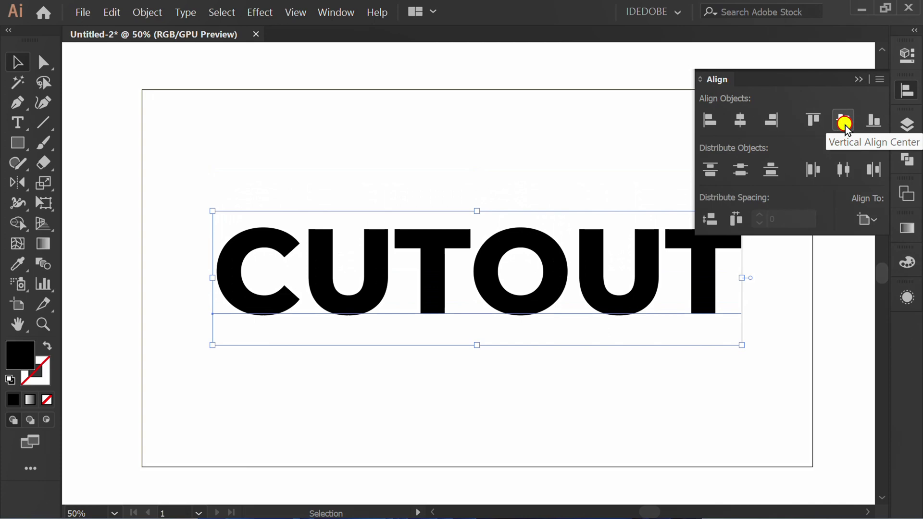
pyautogui.click(861, 81)
pyautogui.press('o')
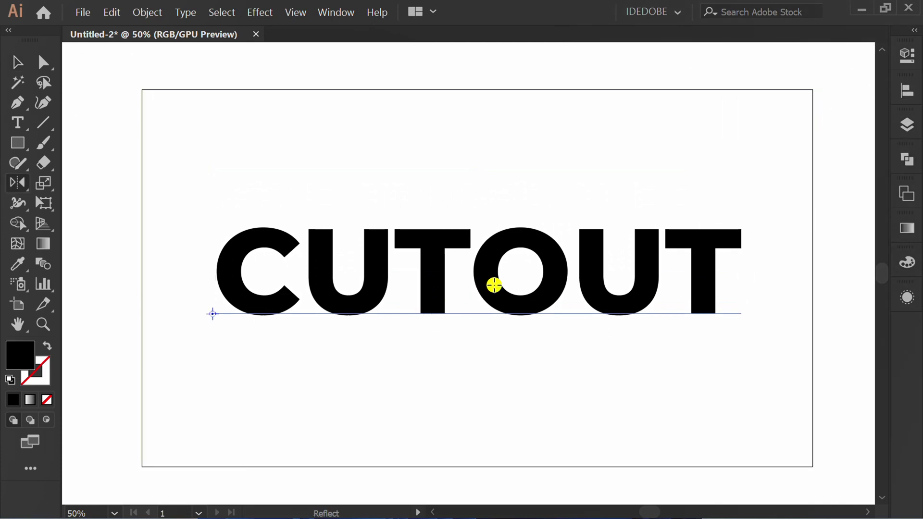
pyautogui.moveTo(547, 243); pyautogui.dragTo(552, 360)
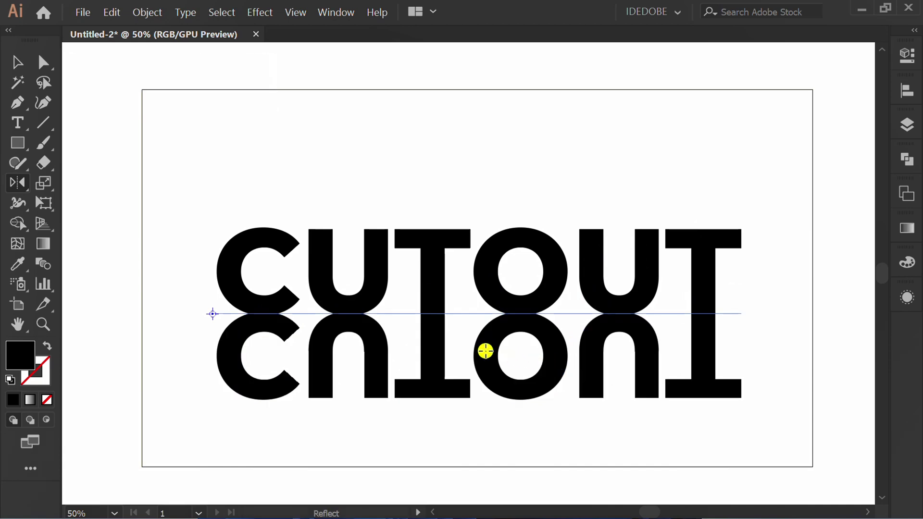
pyautogui.press('v')
# Step: Convert both CUTOUT texts to outlines and group them together
pyautogui.click(838, 227)
pyautogui.click(374, 265)
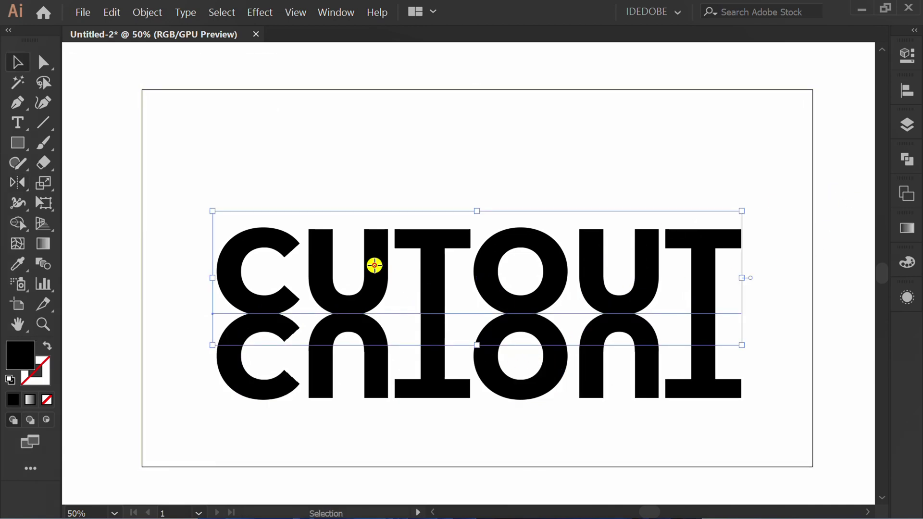
pyautogui.keyDown('shift'); pyautogui.click(380, 375); pyautogui.keyUp('shift')
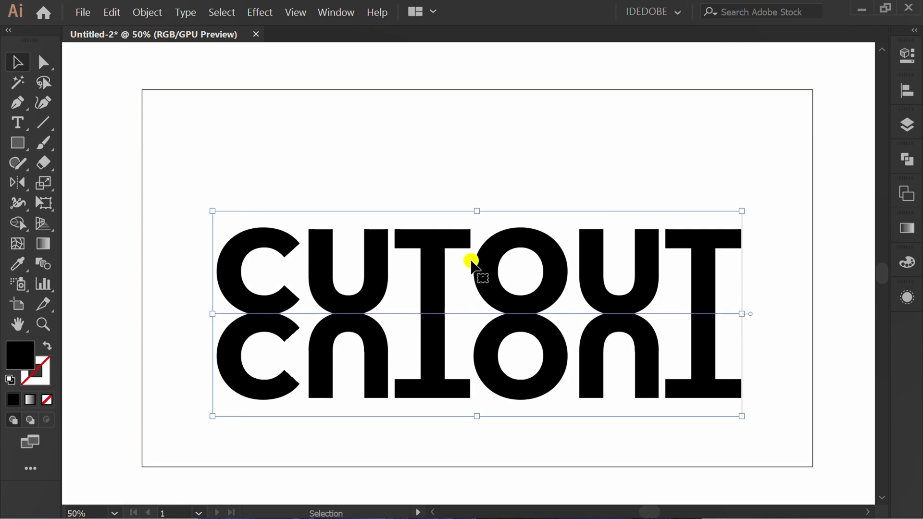
pyautogui.rightClick(443, 243)
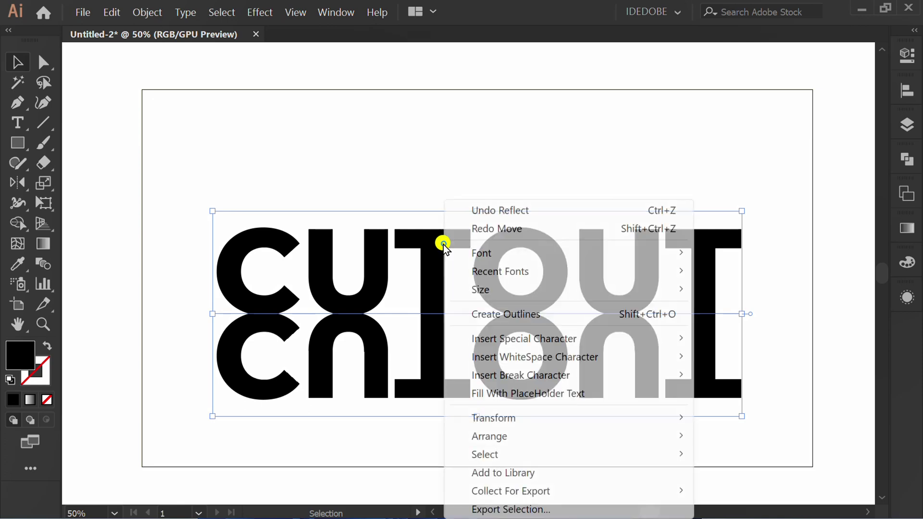
pyautogui.click(538, 314)
pyautogui.rightClick(412, 236)
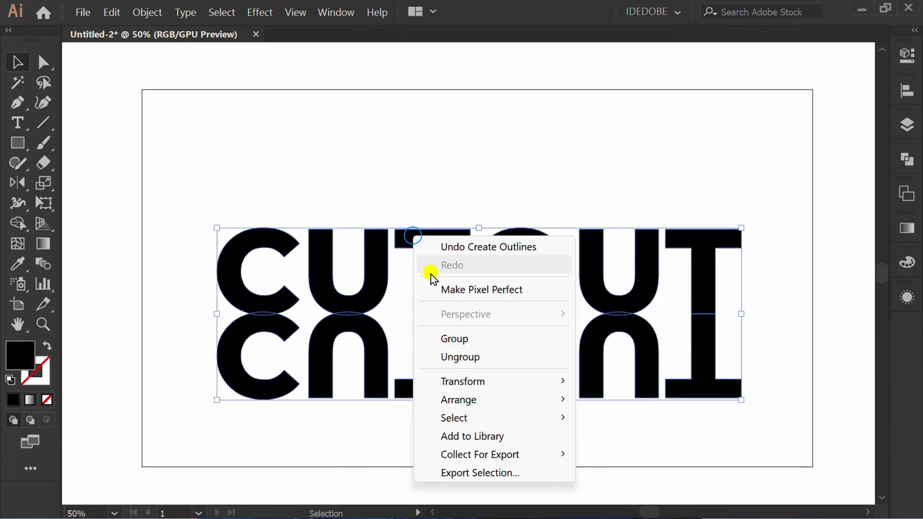
pyautogui.click(485, 339)
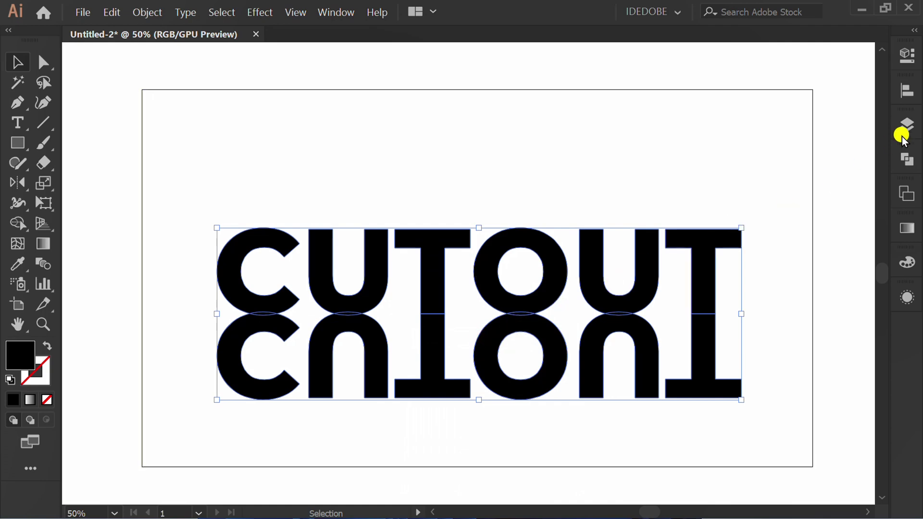
# Step: Centre the grouped letters horizontally and vertically on the artboard
pyautogui.click(907, 90)
pyautogui.click(738, 117)
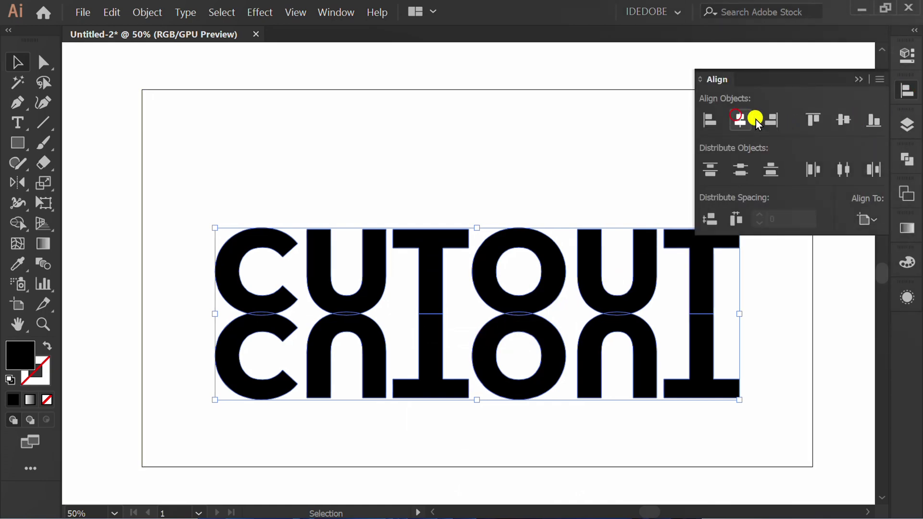
pyautogui.click(843, 120)
pyautogui.click(858, 77)
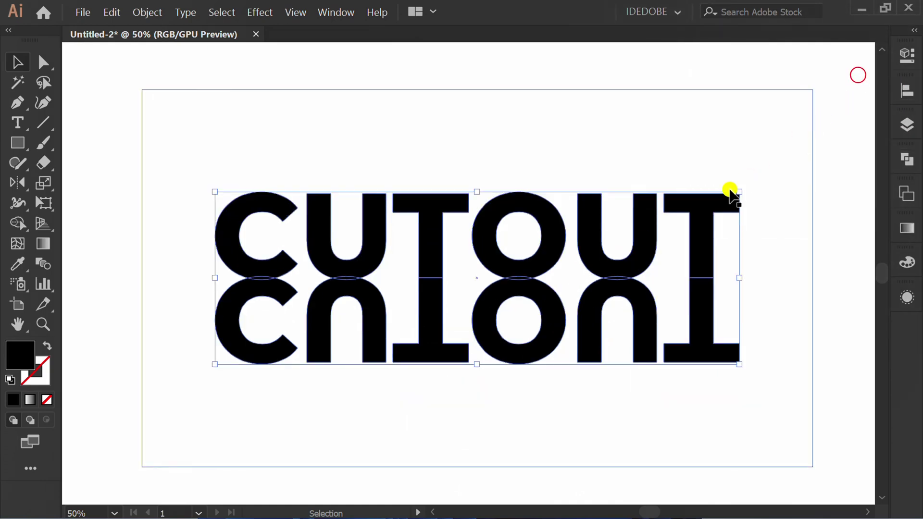
# Step: Ungroup the letters and Minus Front the upright CUTOUT from the white sheet
pyautogui.rightClick(423, 206)
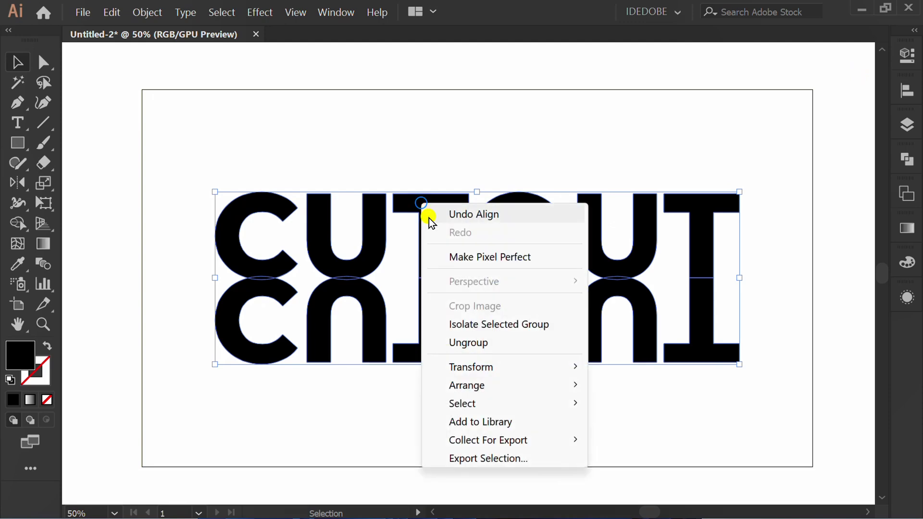
pyautogui.click(494, 343)
pyautogui.click(107, 311)
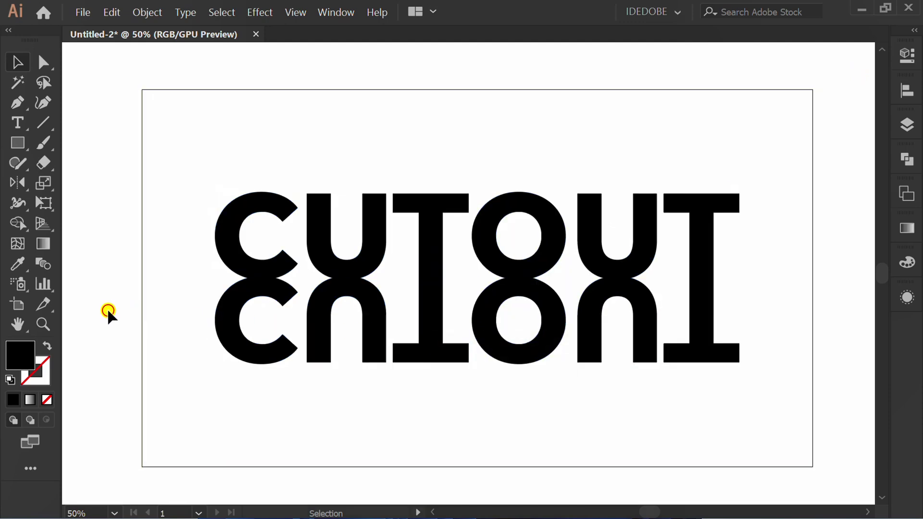
pyautogui.moveTo(558, 117); pyautogui.dragTo(365, 231)
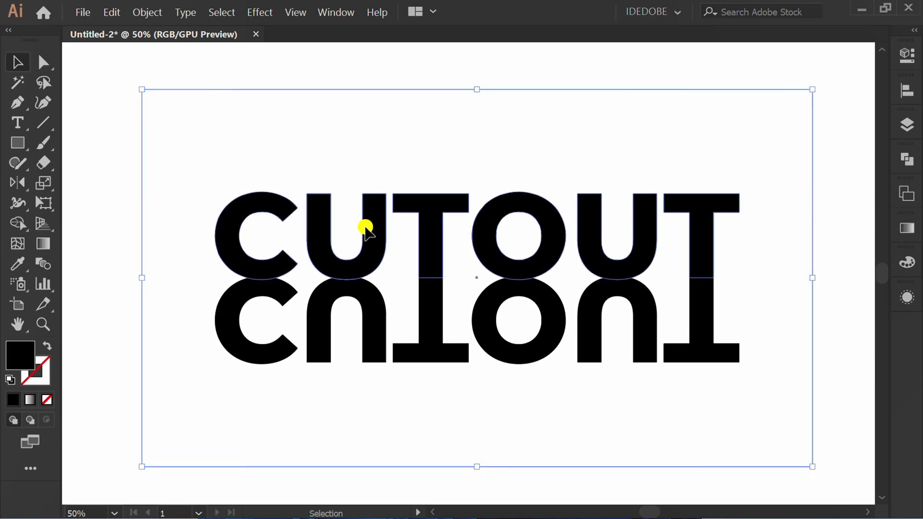
pyautogui.click(905, 157)
pyautogui.click(740, 188)
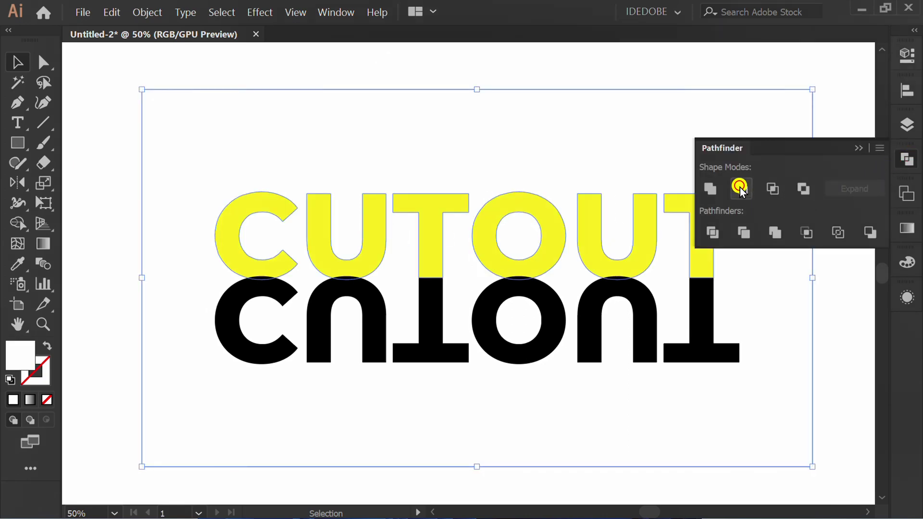
pyautogui.click(856, 148)
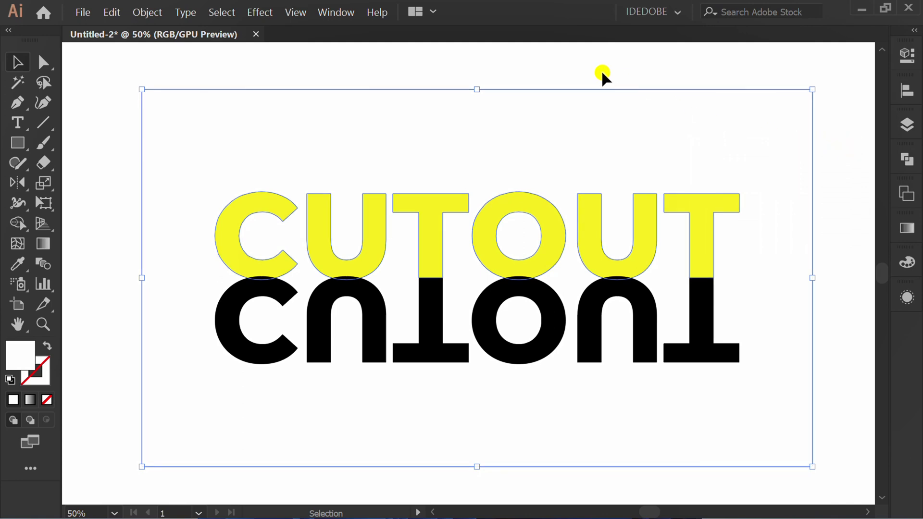
# Step: Add a Multiply drop shadow to the sheet: 50% opacity, 7 pt X/Y offsets, 5 pt blur
pyautogui.click(261, 13)
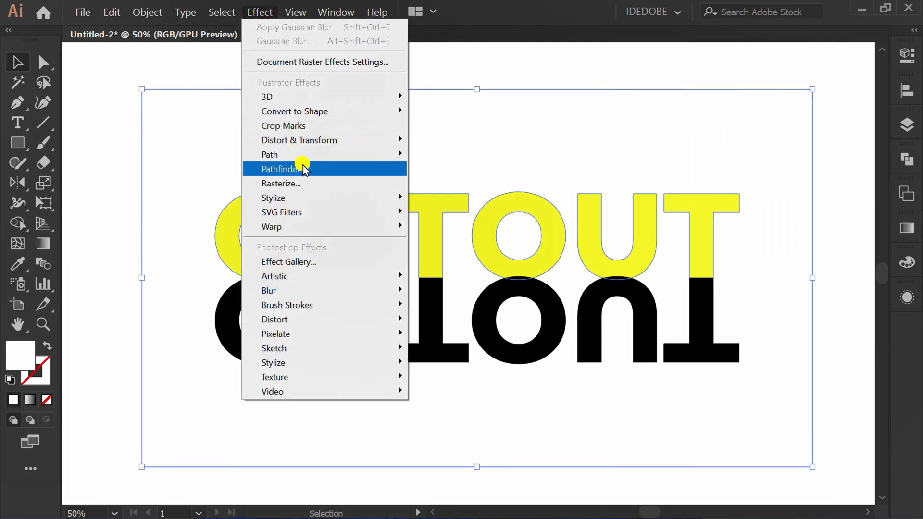
pyautogui.moveTo(314, 197)
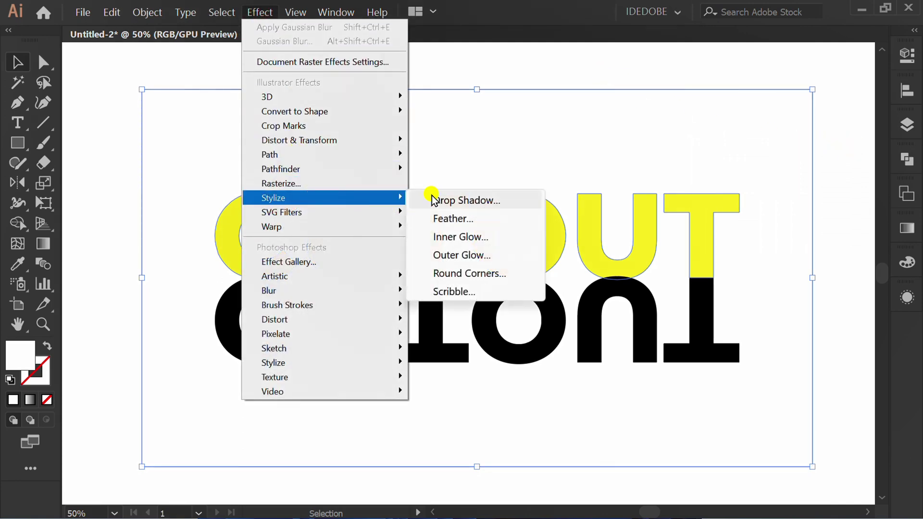
pyautogui.click(504, 200)
pyautogui.click(684, 368)
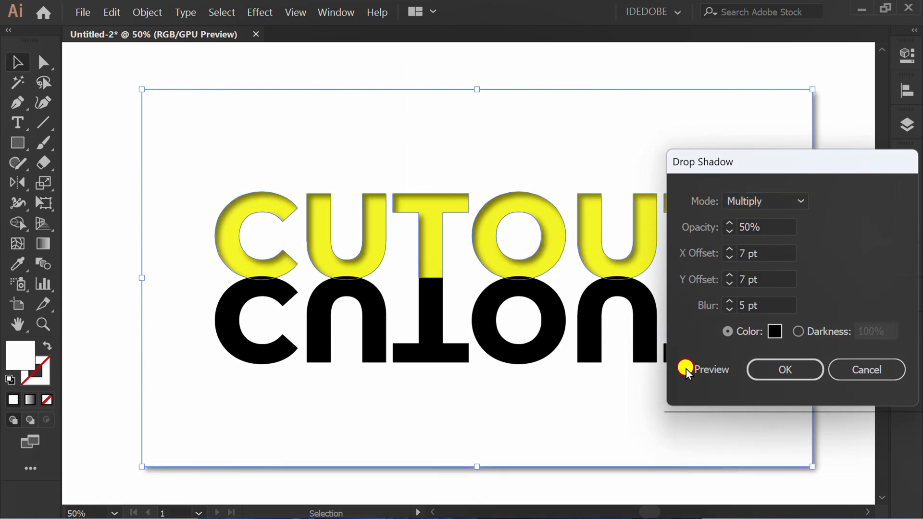
pyautogui.click(773, 224)
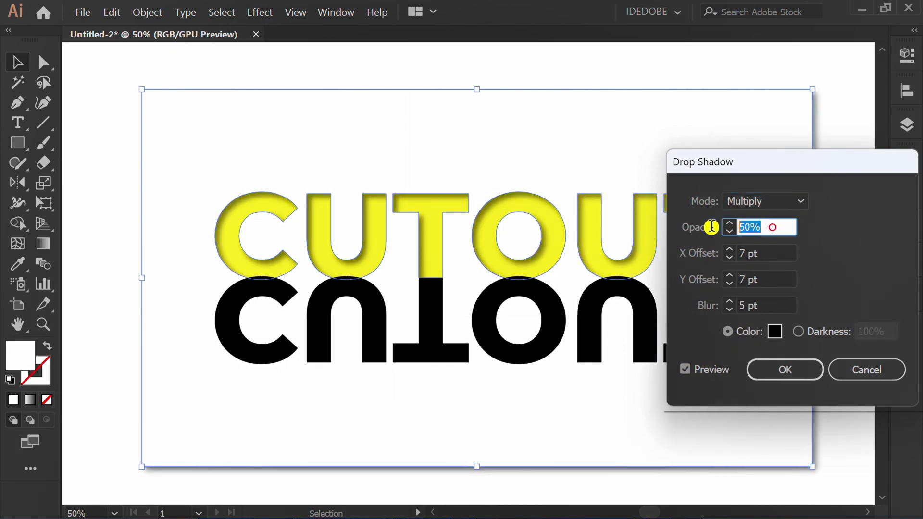
pyautogui.click(778, 257)
pyautogui.click(782, 273)
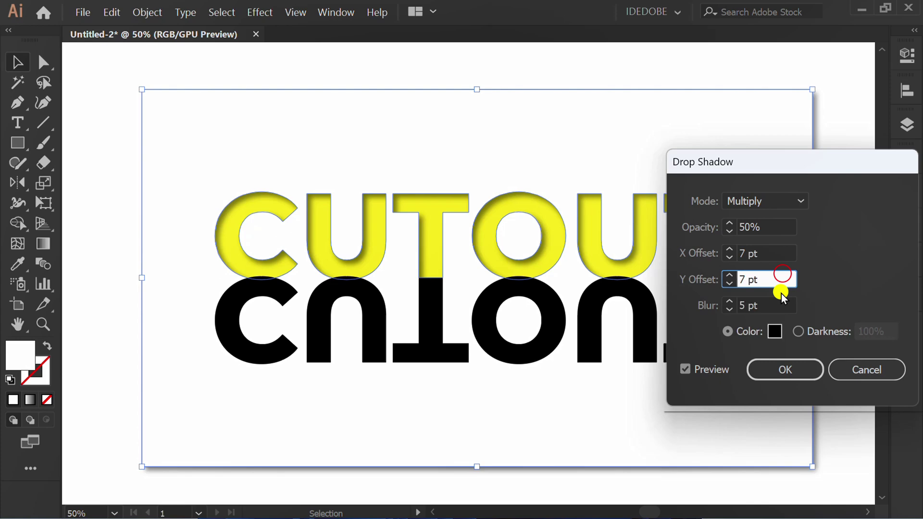
pyautogui.click(779, 308)
pyautogui.click(803, 376)
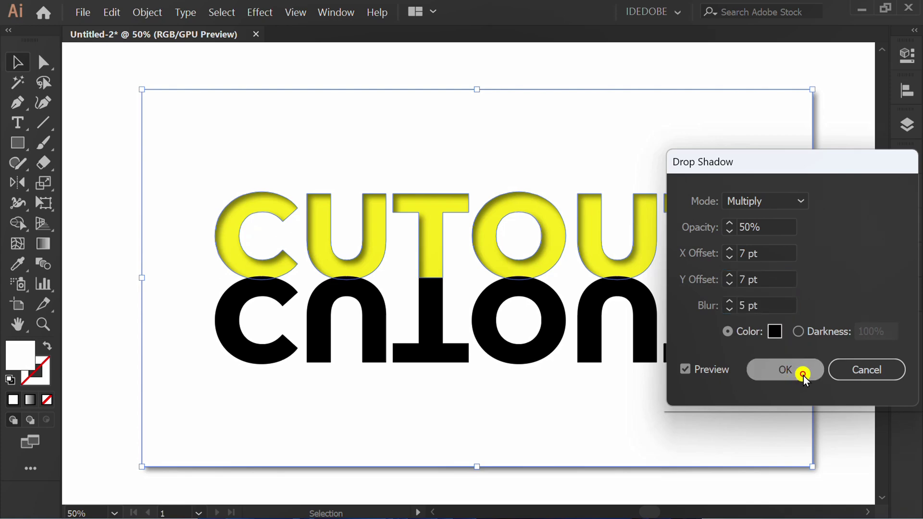
pyautogui.click(89, 390)
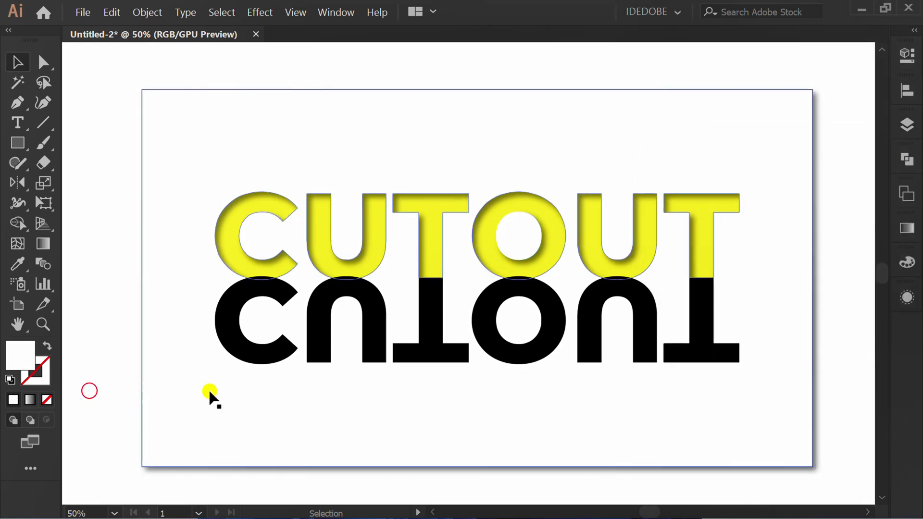
# Step: Copy the mirrored CUTOUT letters and set their opacity to 25%
pyautogui.click(377, 329)
pyautogui.hotkey('ctrl', 'c')
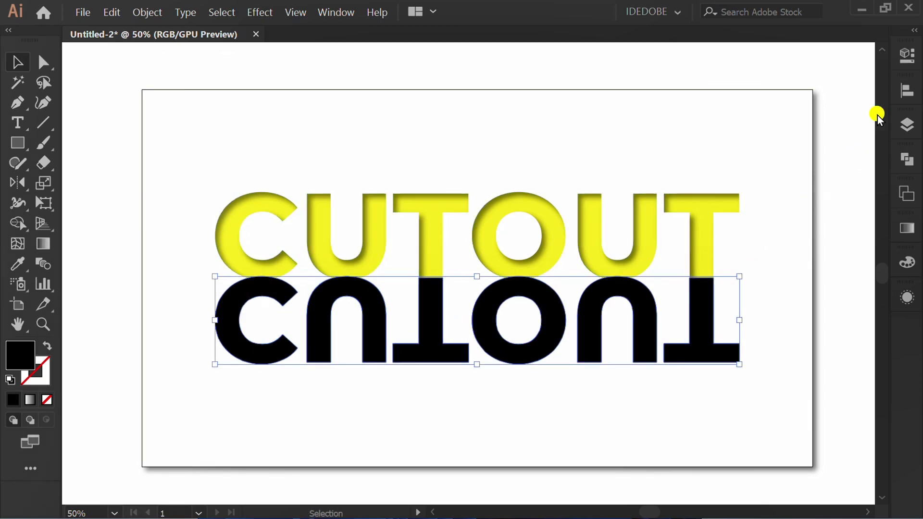
pyautogui.click(904, 55)
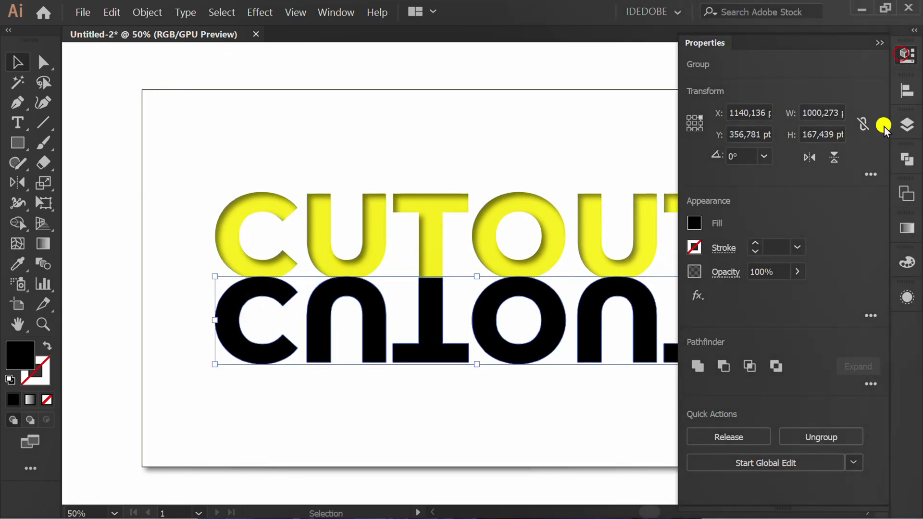
pyautogui.click(771, 272)
pyautogui.write('25')
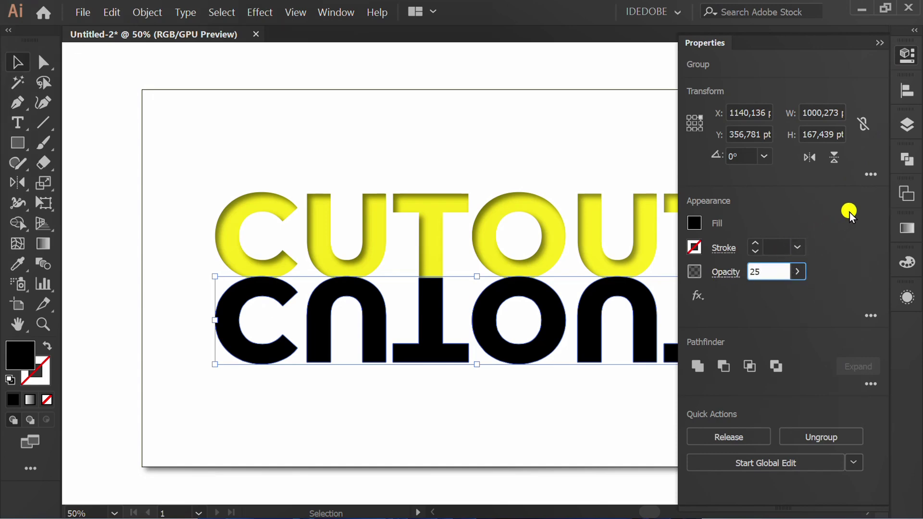
pyautogui.click(855, 205)
pyautogui.click(880, 43)
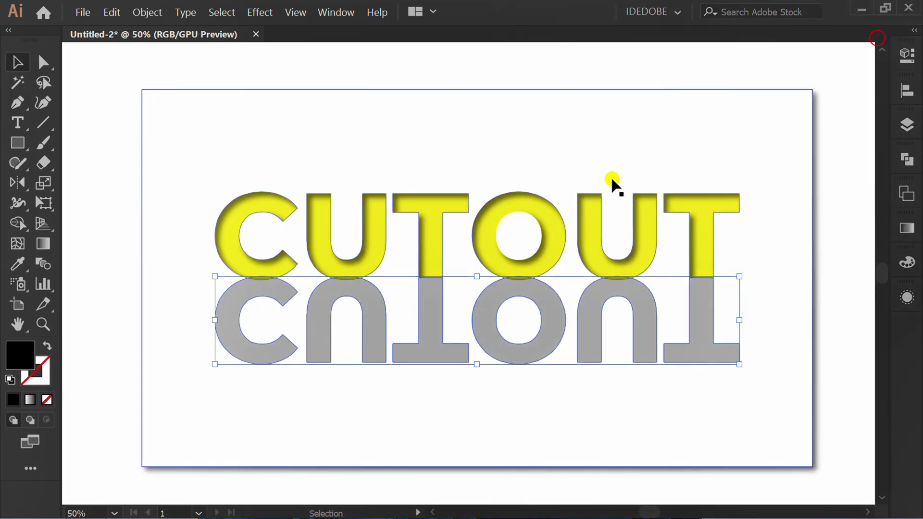
# Step: Apply a Gaussian Blur with a 10-pixel radius to the reflection
pyautogui.click(255, 15)
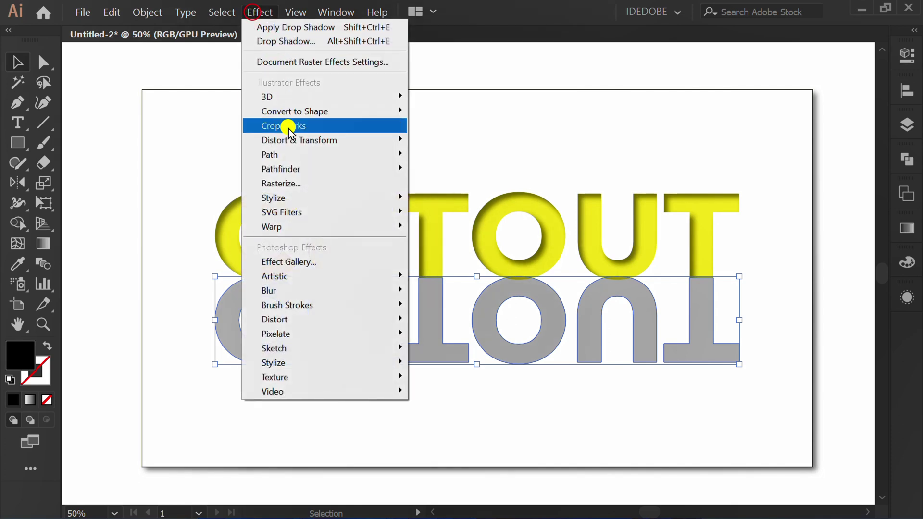
pyautogui.moveTo(316, 289)
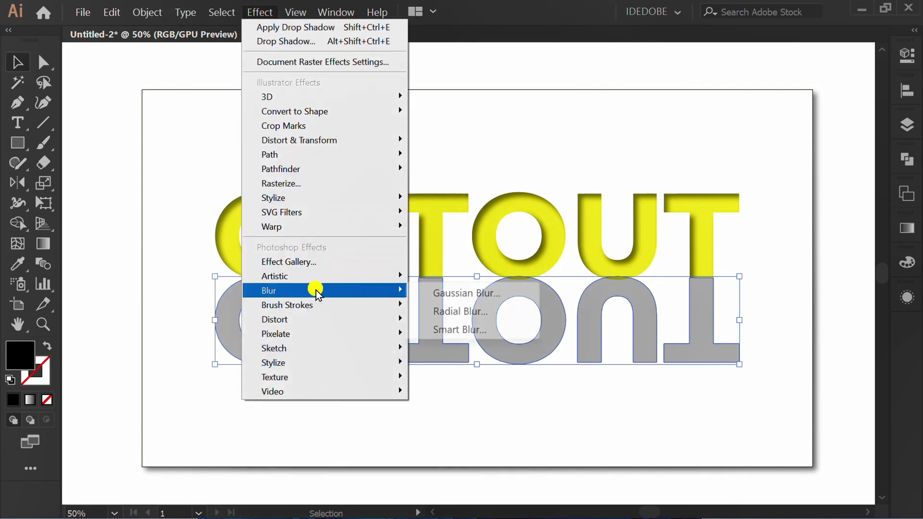
pyautogui.click(469, 293)
pyautogui.click(708, 262)
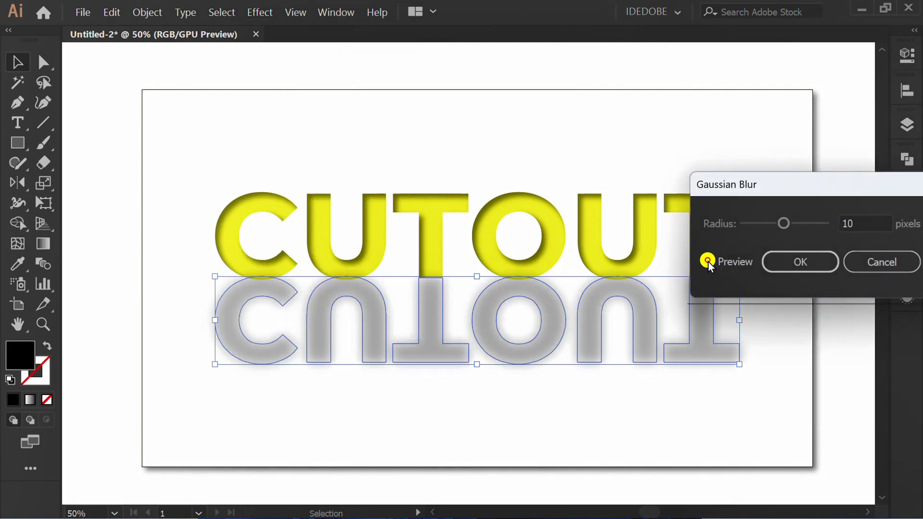
pyautogui.click(875, 223)
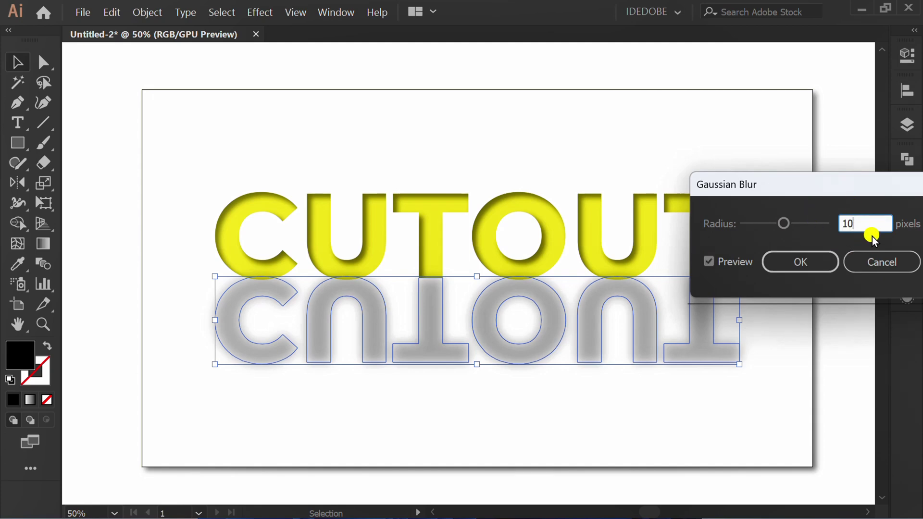
pyautogui.click(800, 262)
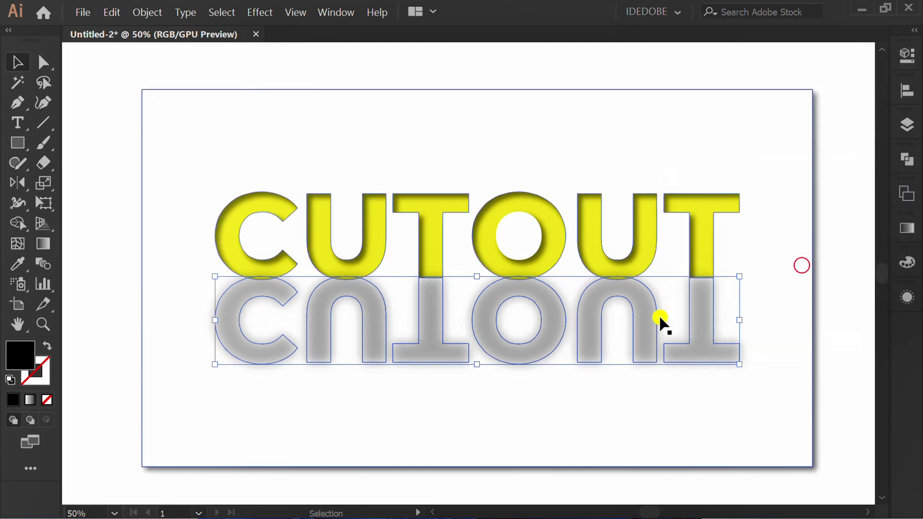
# Step: Paste the copied mirrored CUTOUT in front of the blurred reflection and fill it white
pyautogui.click(460, 62)
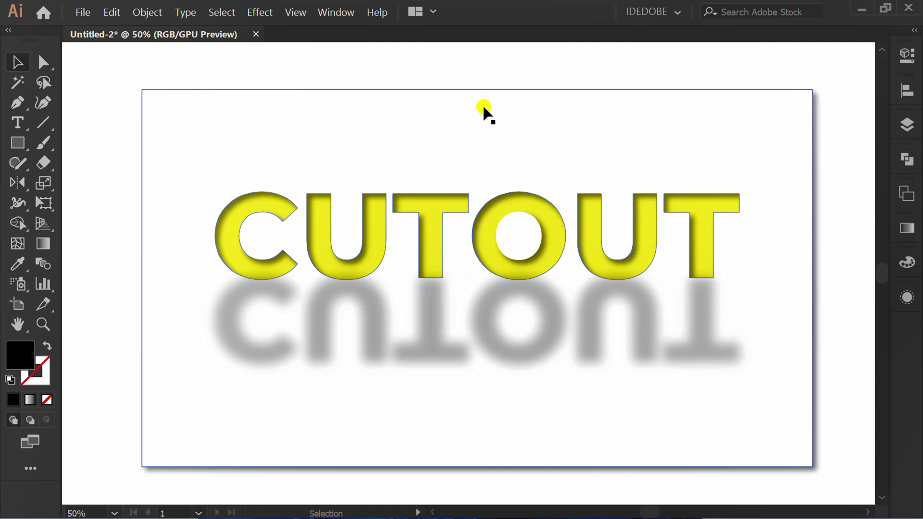
pyautogui.hotkey('ctrl', 'f')
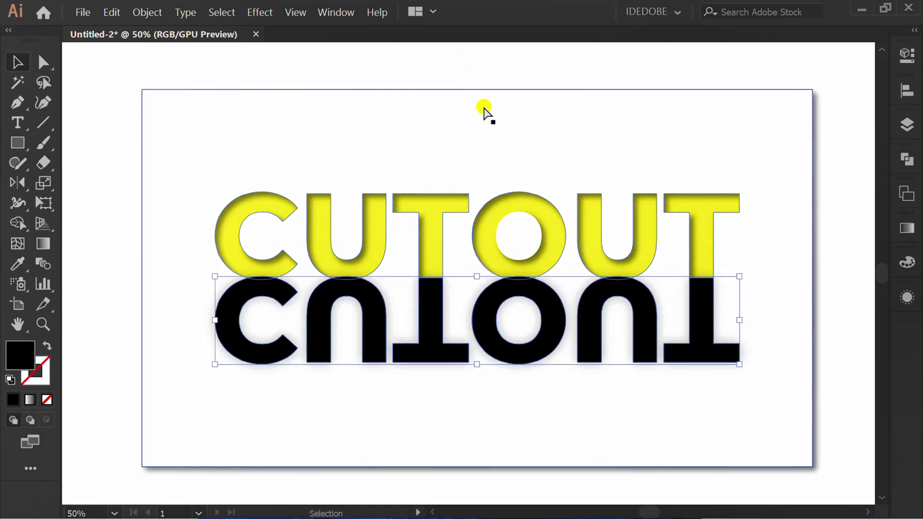
pyautogui.click(907, 54)
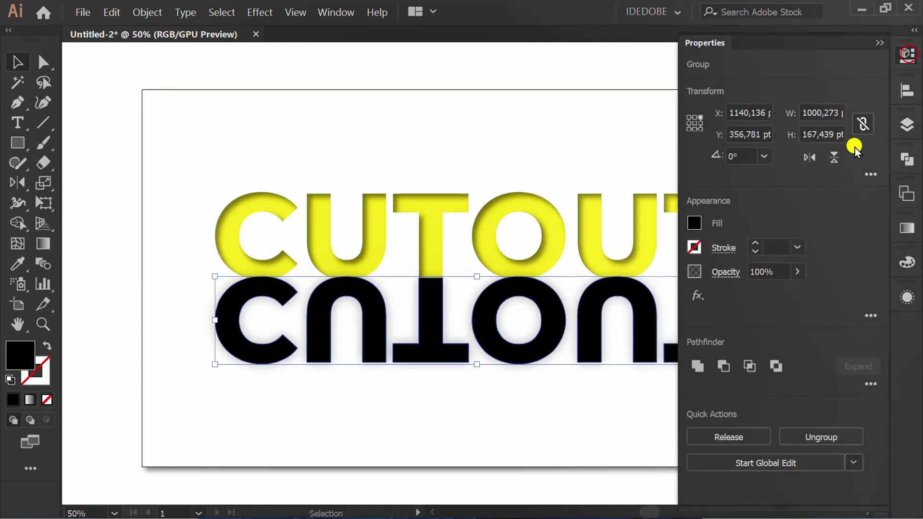
pyautogui.click(695, 225)
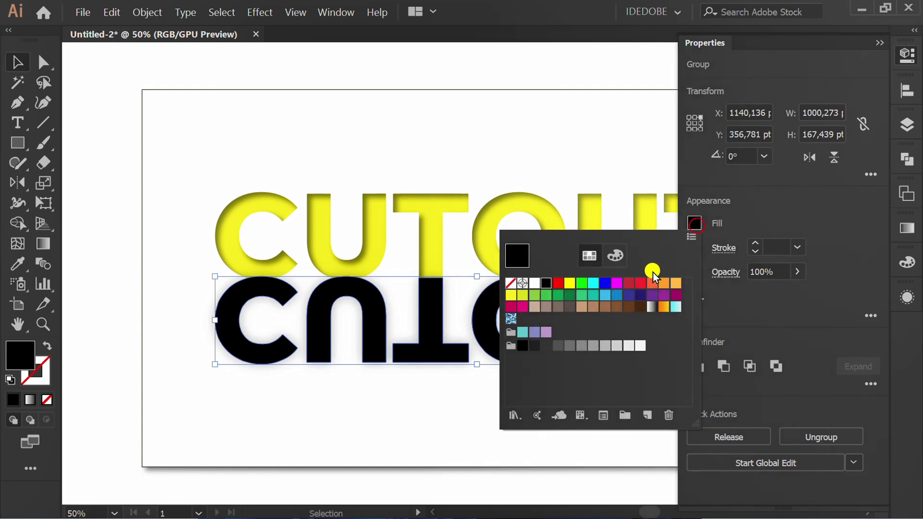
pyautogui.click(535, 284)
pyautogui.click(777, 221)
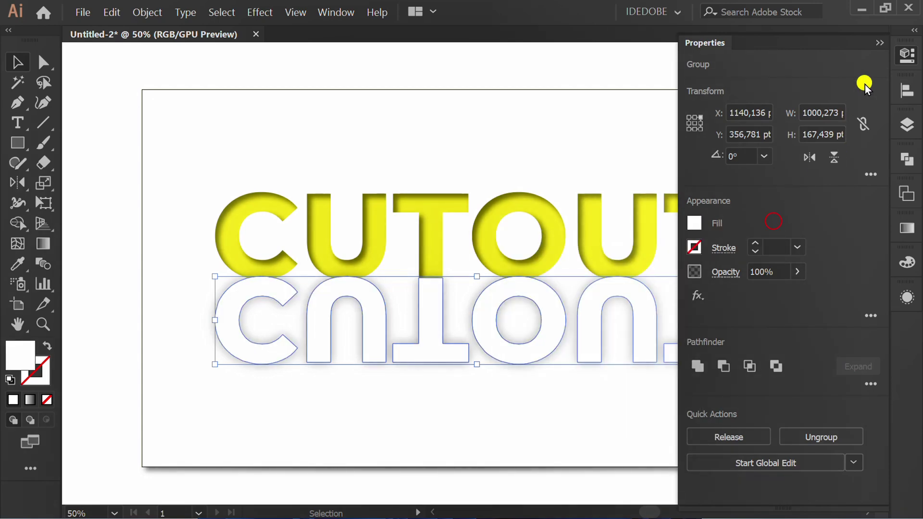
pyautogui.click(877, 41)
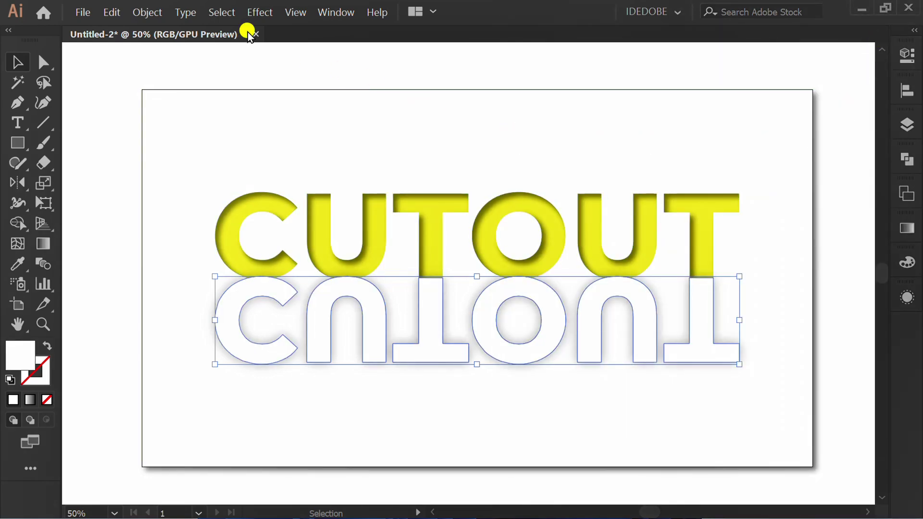
# Step: Apply a vertical Arch warp with a -20% bend to the white mirrored text
pyautogui.click(247, 12)
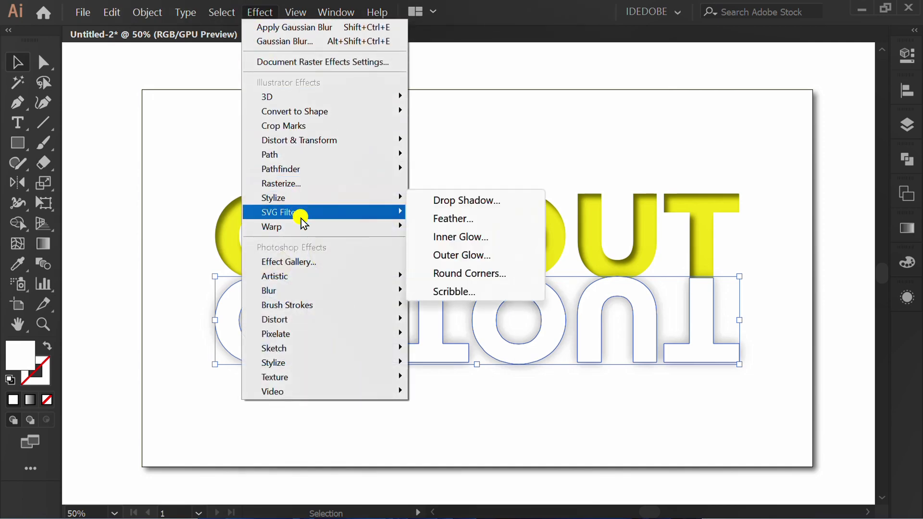
pyautogui.moveTo(333, 228)
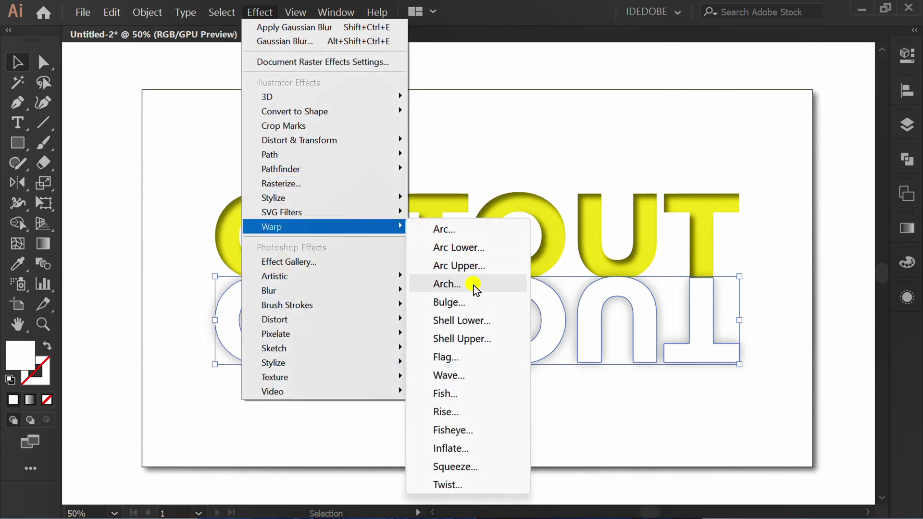
pyautogui.click(489, 285)
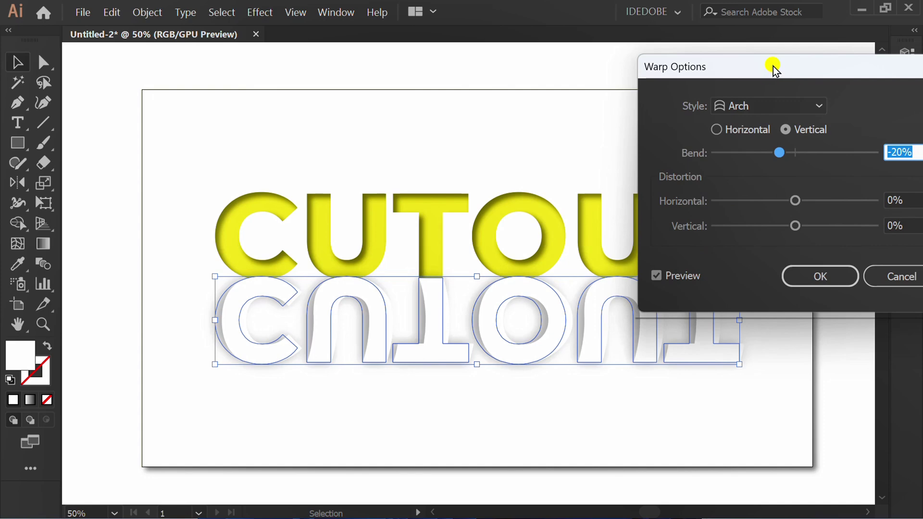
pyautogui.moveTo(772, 65); pyautogui.dragTo(615, 12)
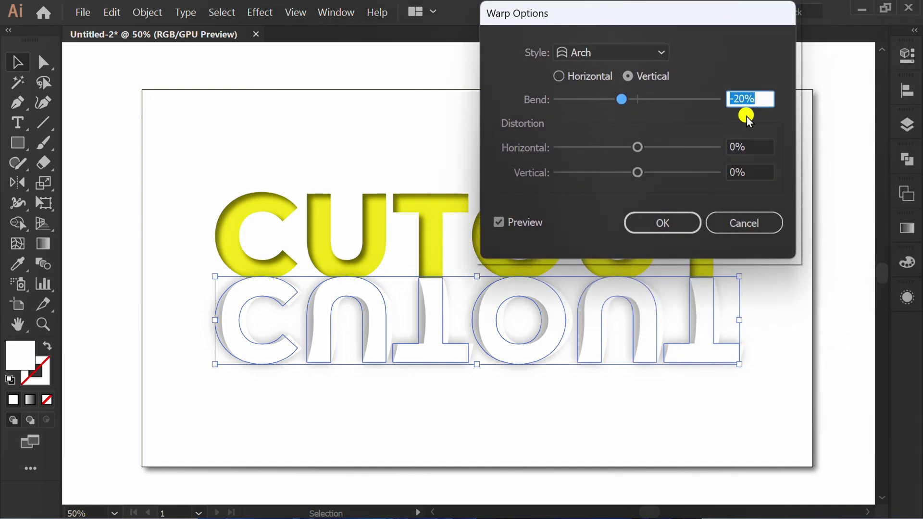
pyautogui.click(766, 100)
pyautogui.click(660, 225)
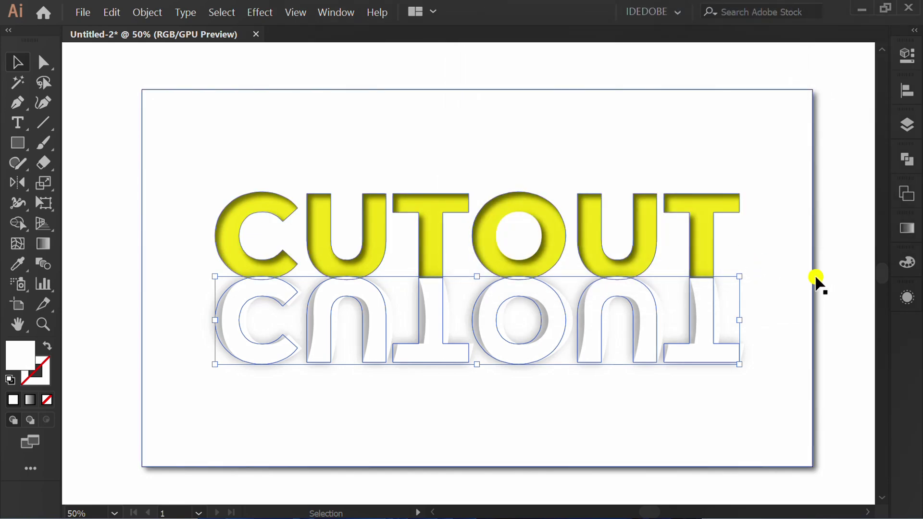
pyautogui.click(831, 284)
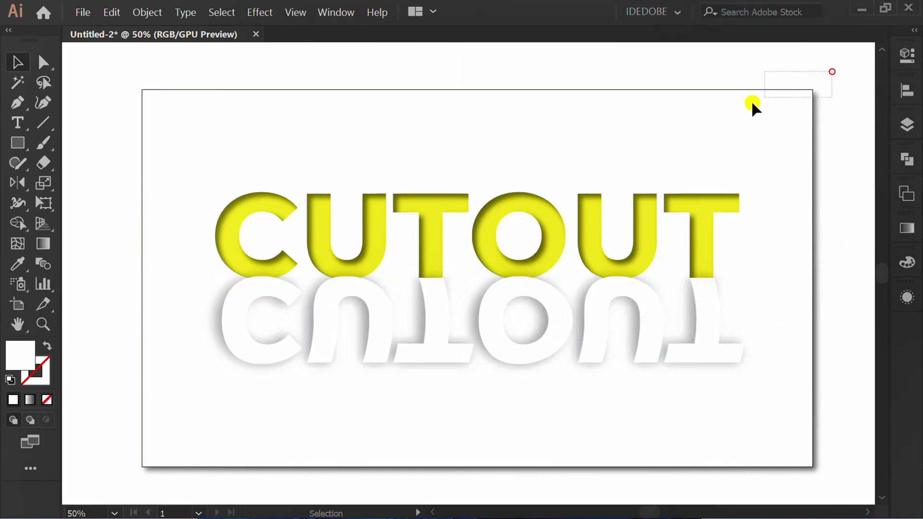
# Step: Lock the background sheet, drag the reflection's bottom edge up slightly, then unlock all
pyautogui.moveTo(752, 103); pyautogui.dragTo(675, 128)
pyautogui.hotkey('ctrl', '2')
pyautogui.moveTo(631, 367); pyautogui.dragTo(186, 385)
pyautogui.moveTo(477, 364); pyautogui.dragTo(473, 356)
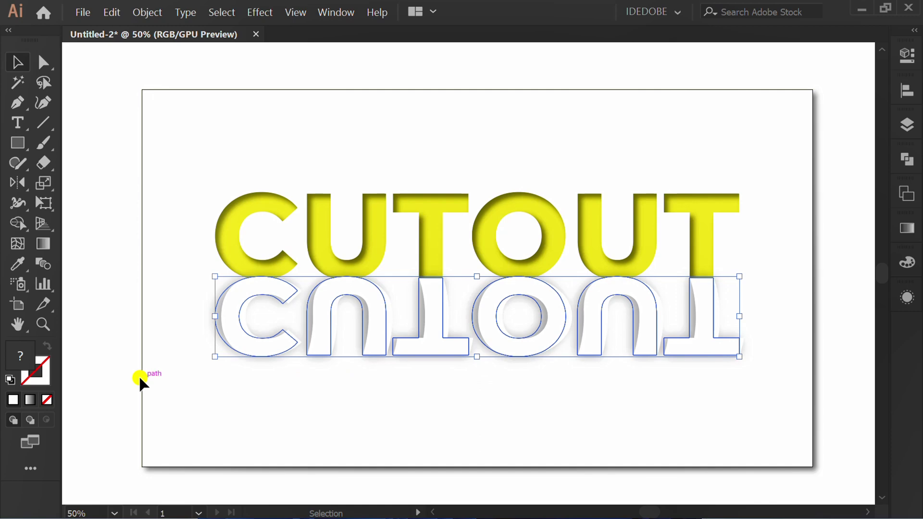
pyautogui.click(118, 378)
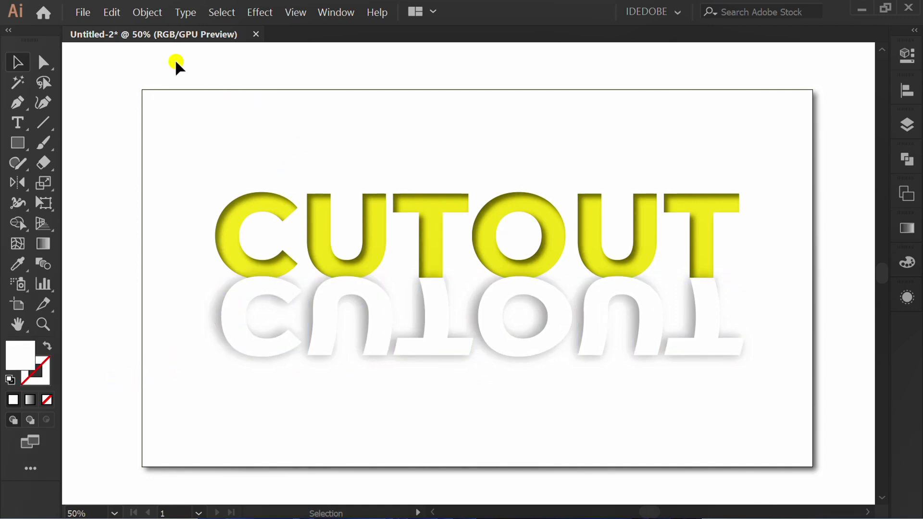
pyautogui.click(146, 10)
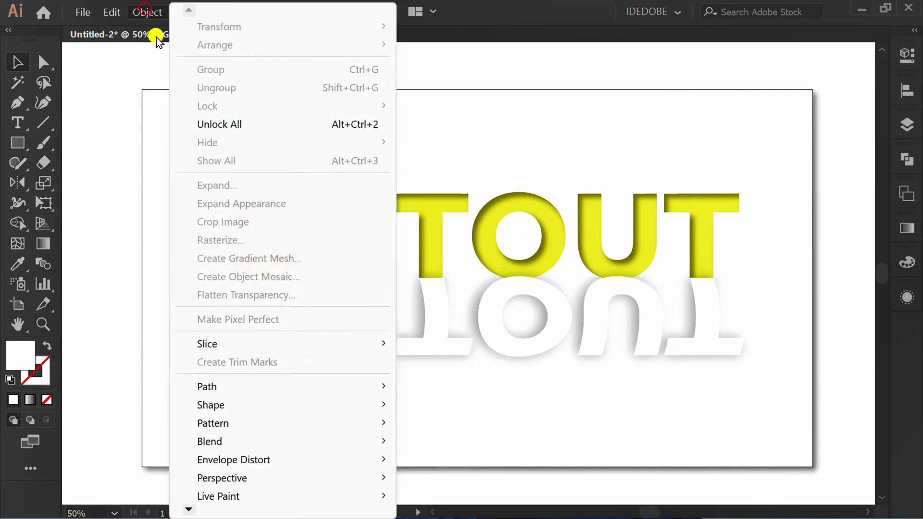
pyautogui.click(275, 124)
pyautogui.click(324, 65)
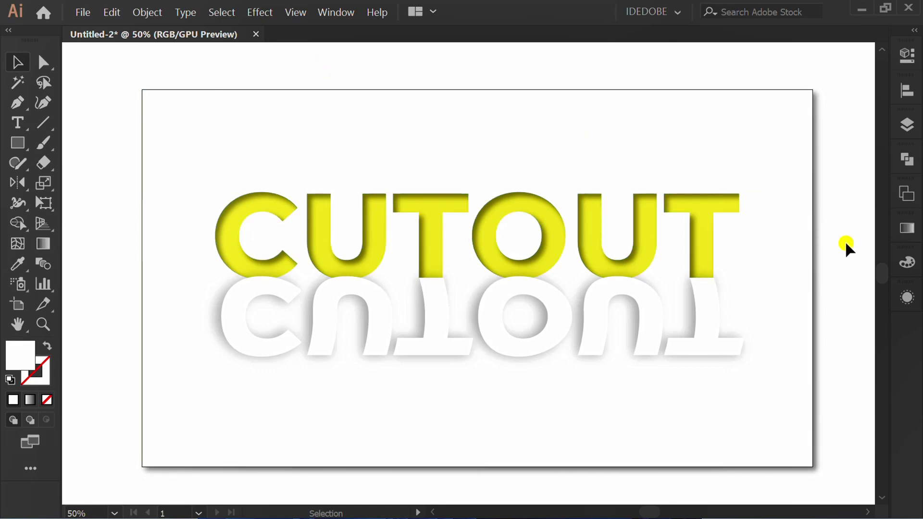
pyautogui.press('space')
pyautogui.moveTo(846, 247)
pyautogui.mouseDown()
pyautogui.moveTo(823, 246)
pyautogui.moveTo(830, 240)
pyautogui.mouseUp()
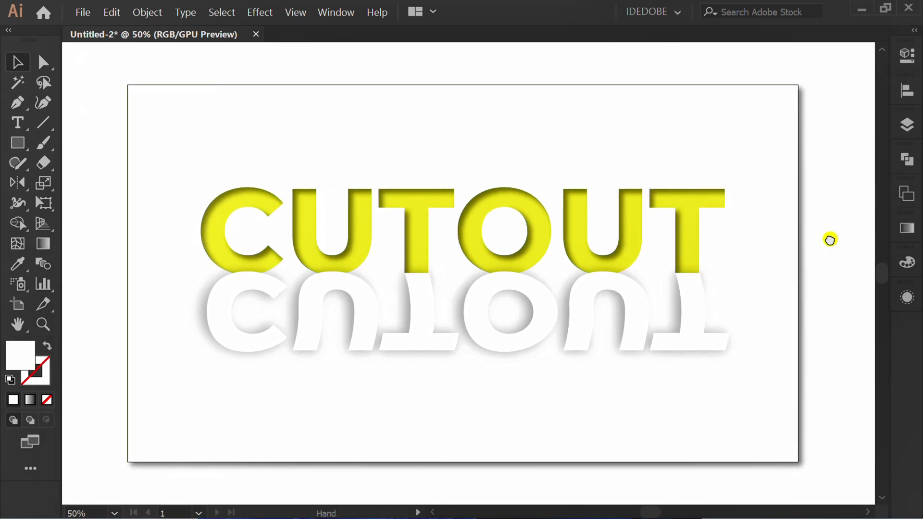